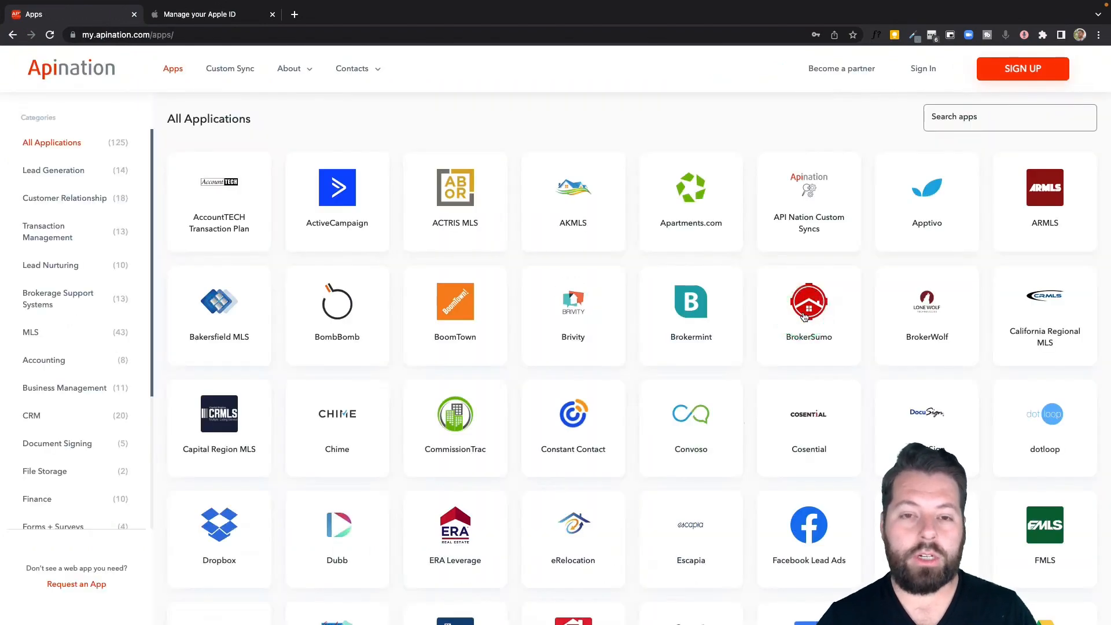
# Find MoxiWorks in the full application catalogue and open its integrations page.
pyautogui.scroll(-7, 676, 443)
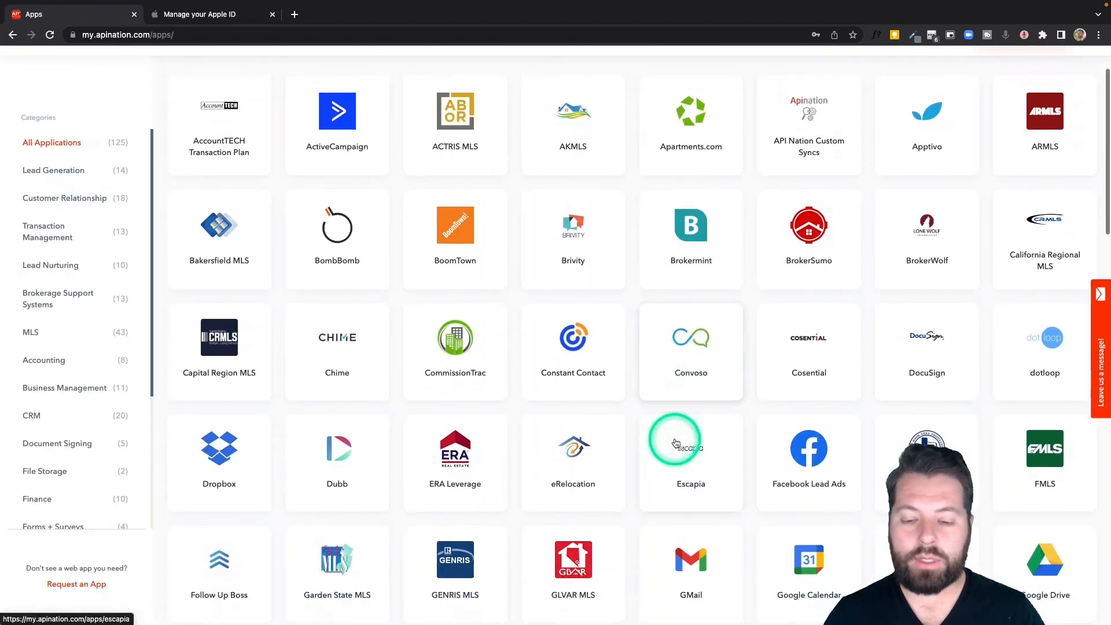
pyautogui.scroll(-5, 675, 443)
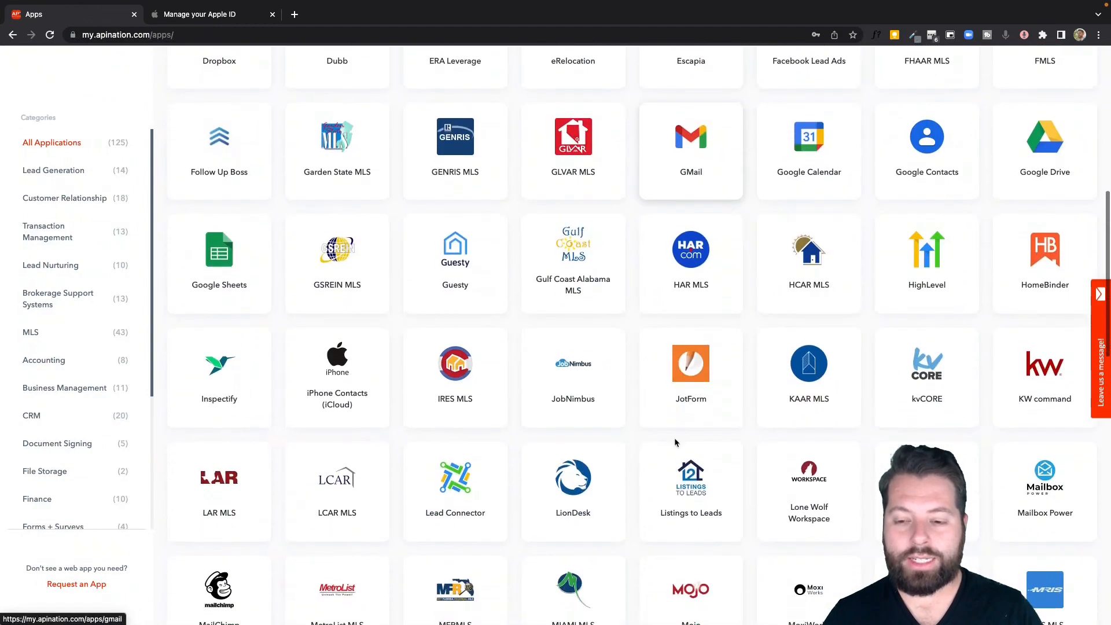
pyautogui.click(812, 380)
pyautogui.click(814, 361)
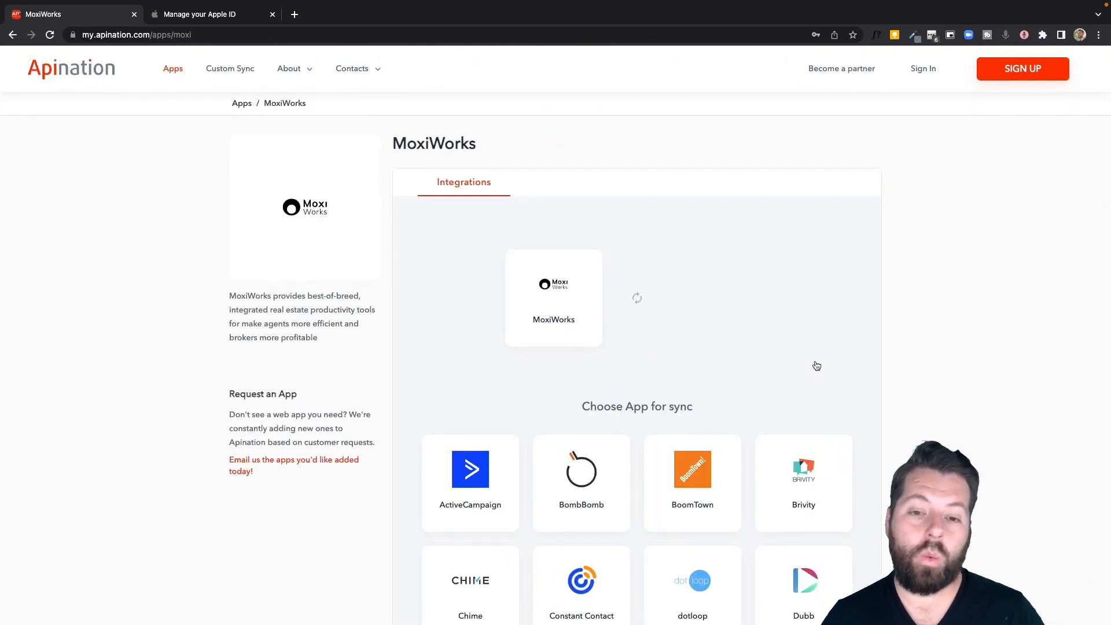
# Choose iPhone Contacts (iCloud) as the app to sync with MoxiWorks.
pyautogui.scroll(-5, 699, 347)
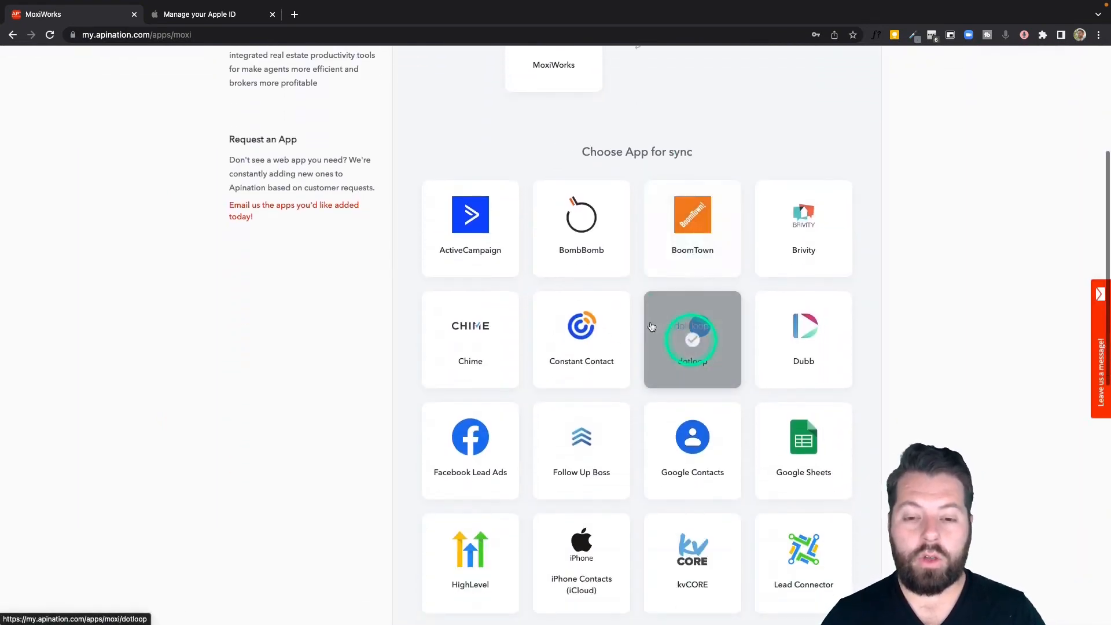
pyautogui.click(684, 449)
pyautogui.scroll(-2, 656, 440)
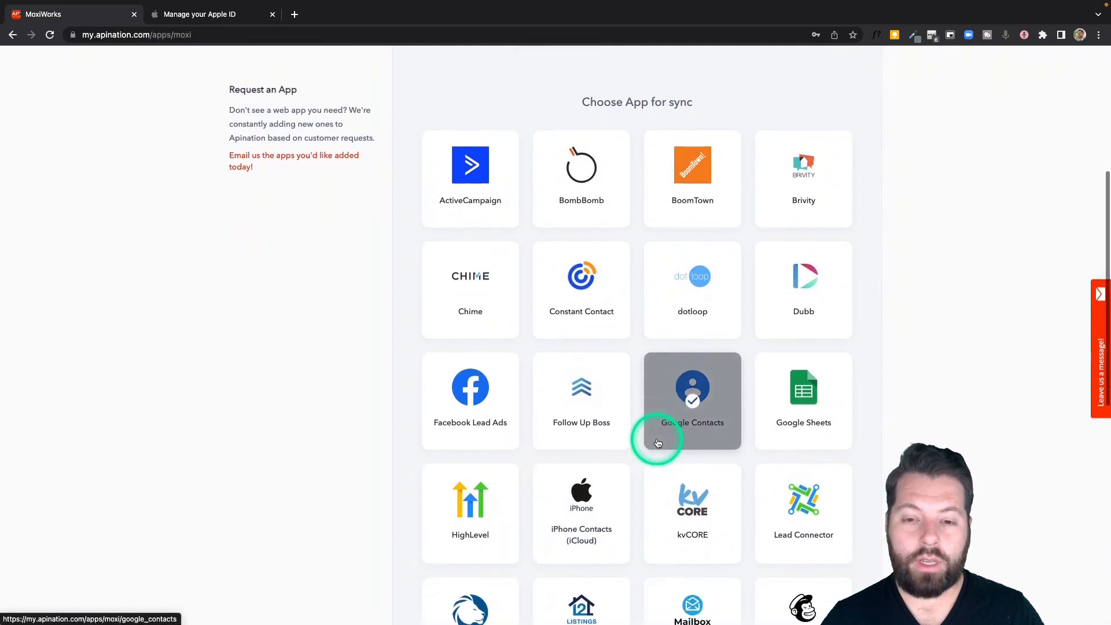
pyautogui.scroll(-2, 658, 443)
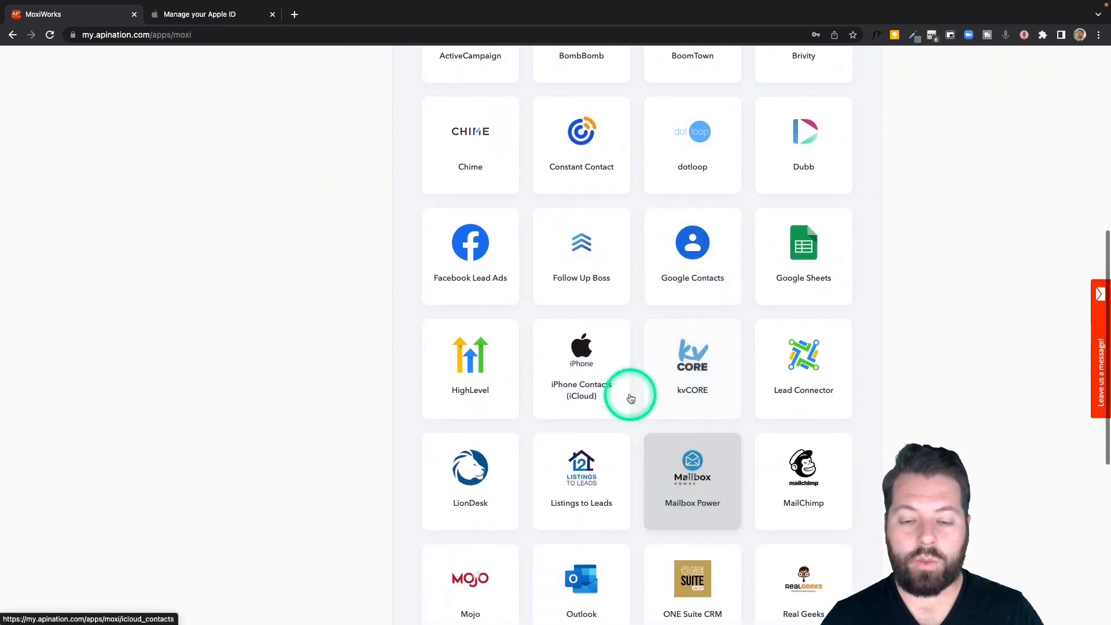
pyautogui.click(606, 377)
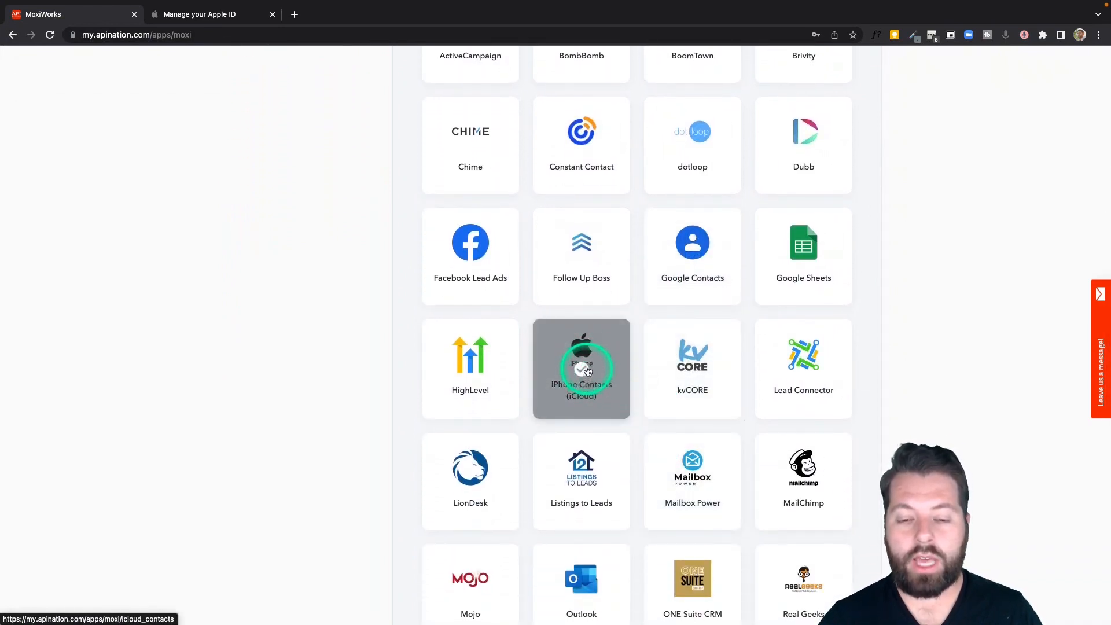
pyautogui.click(586, 348)
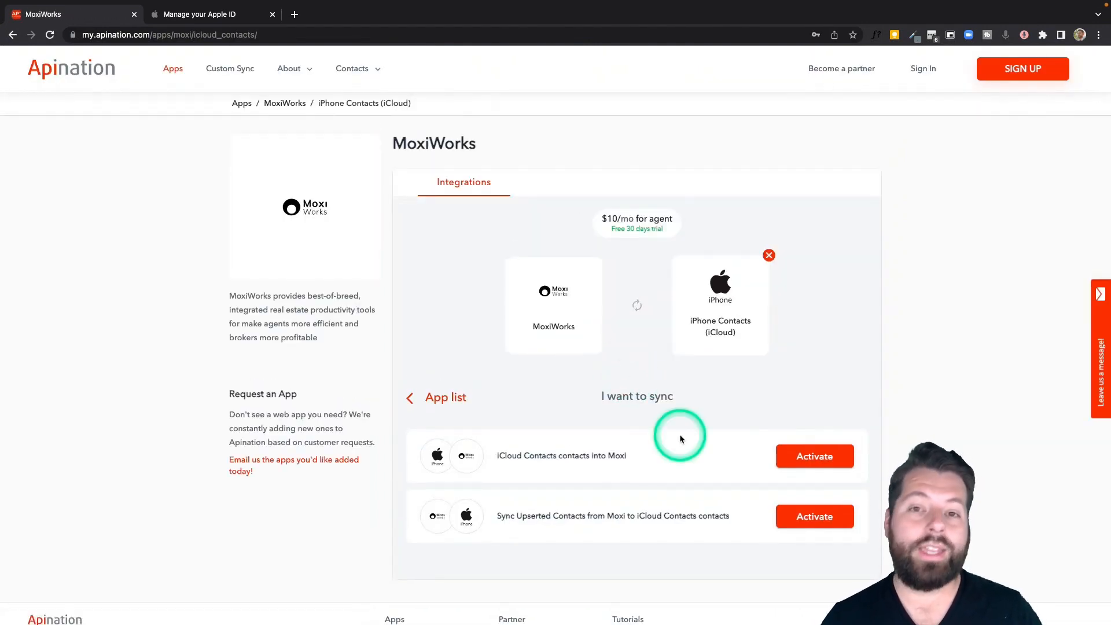
# Activate the sync of upserted contacts from Moxi to iCloud Contacts and sign in with the company Google account.
pyautogui.scroll(-1, 680, 438)
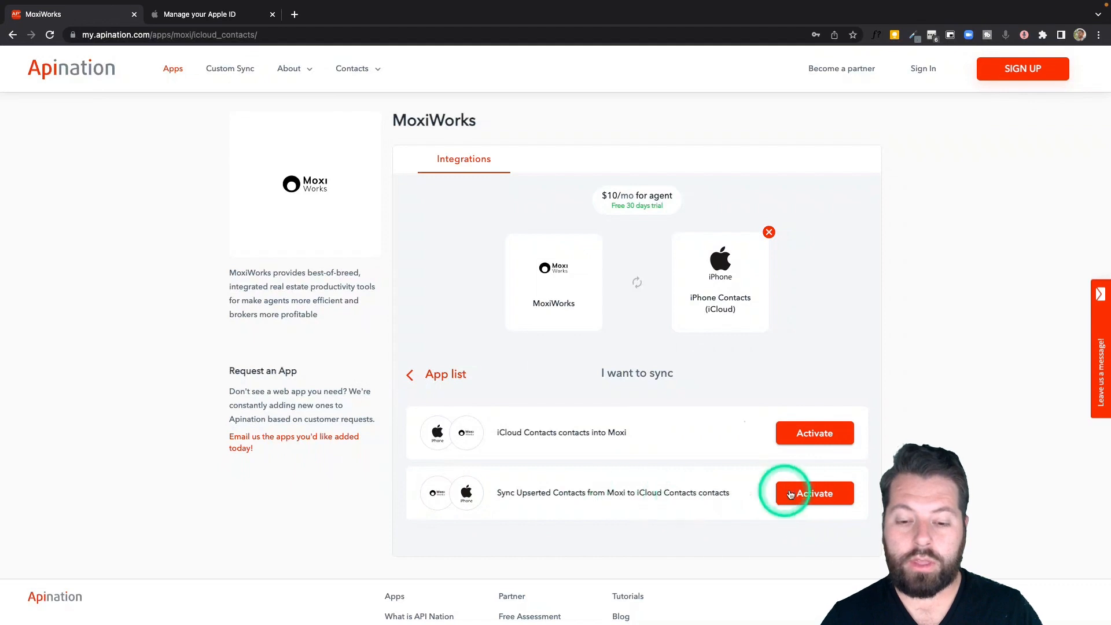
pyautogui.click(810, 495)
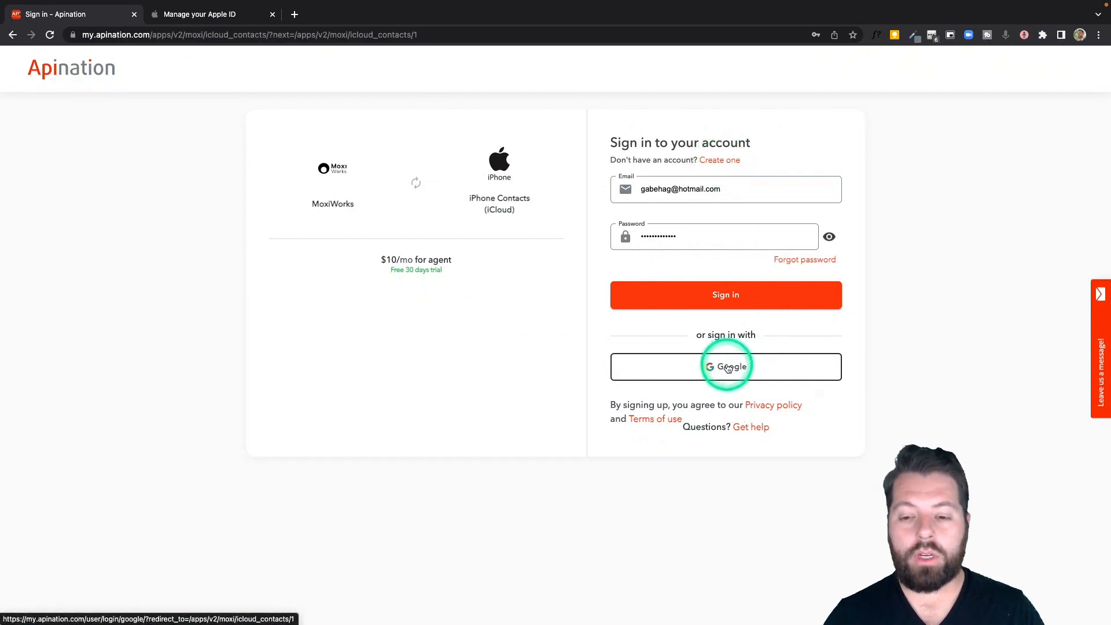
pyautogui.click(728, 368)
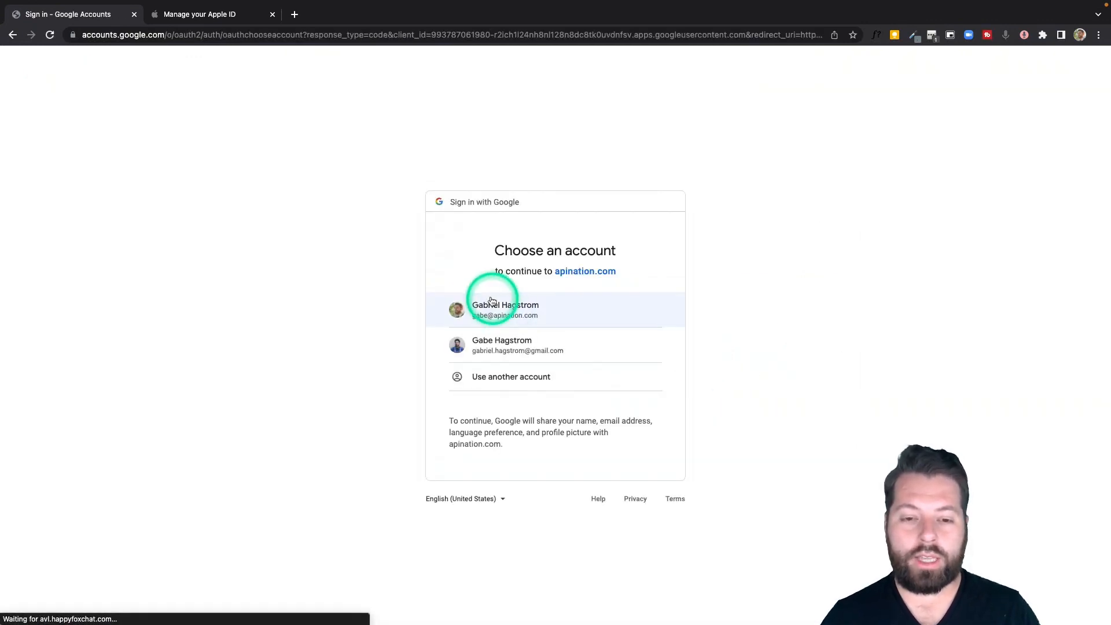
pyautogui.click(497, 306)
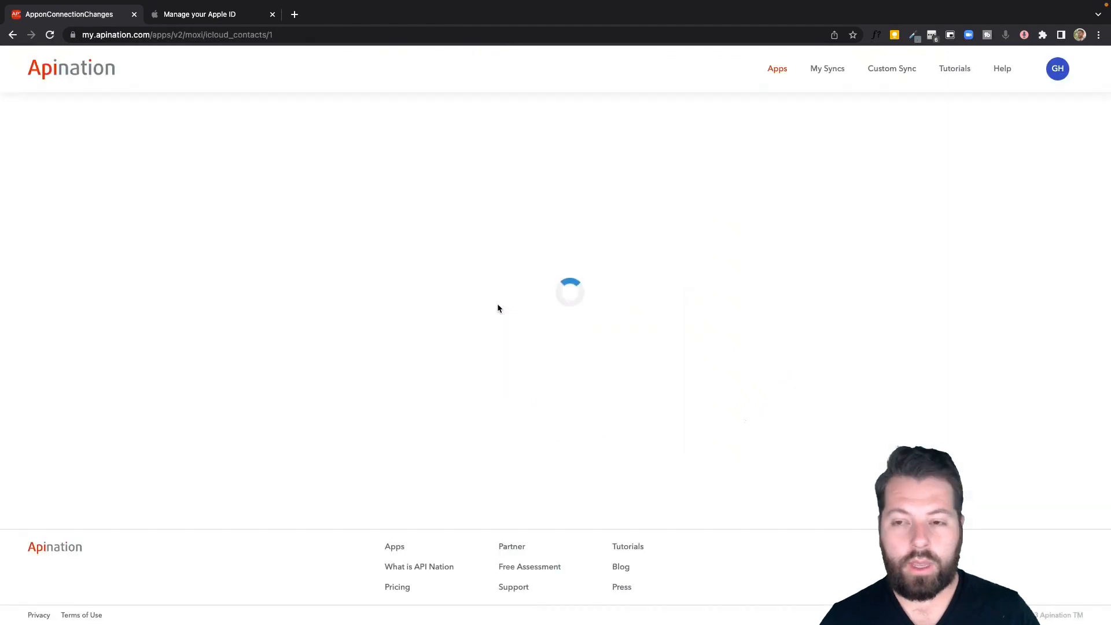
# Select the saved MoxiWorks account, start the iCloud Contacts connection and enter the Apple ID e-mail.
pyautogui.click(664, 324)
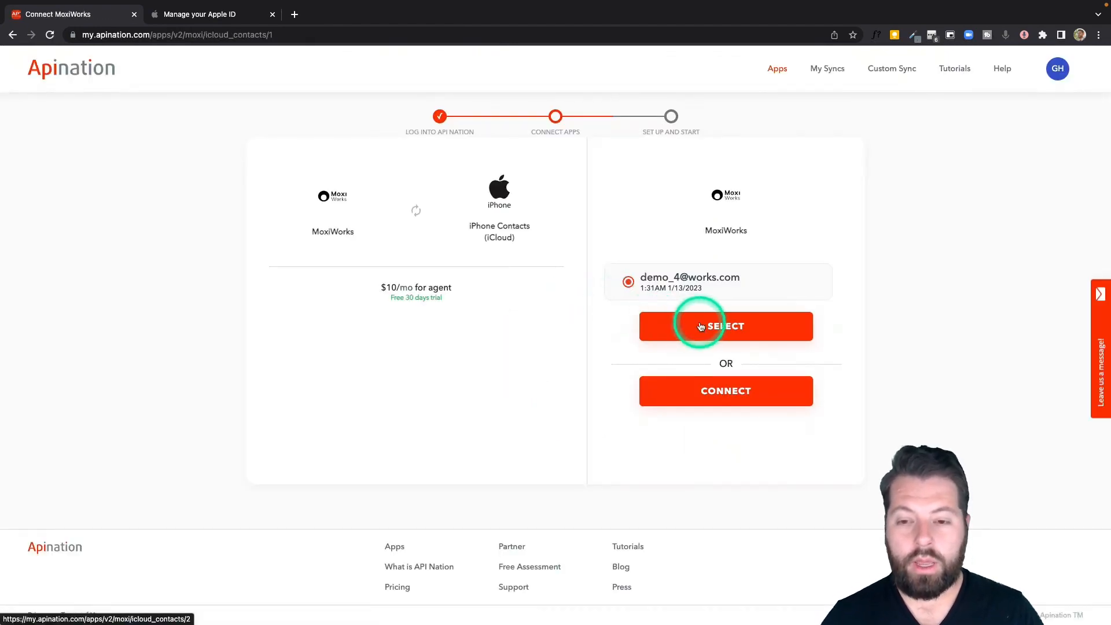
pyautogui.click(713, 392)
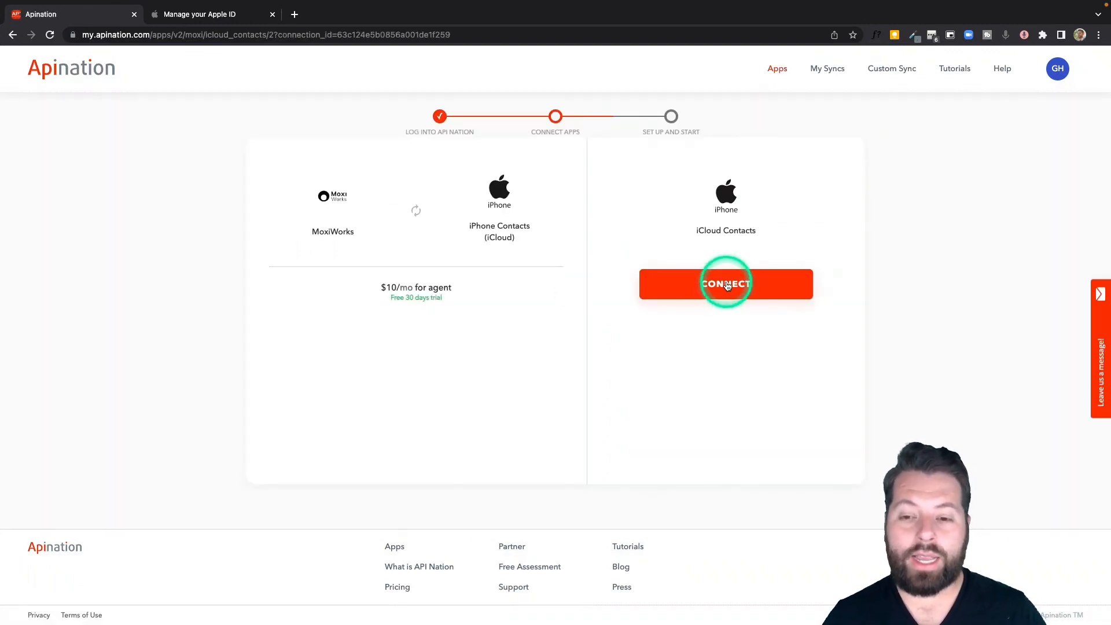
pyautogui.click(726, 285)
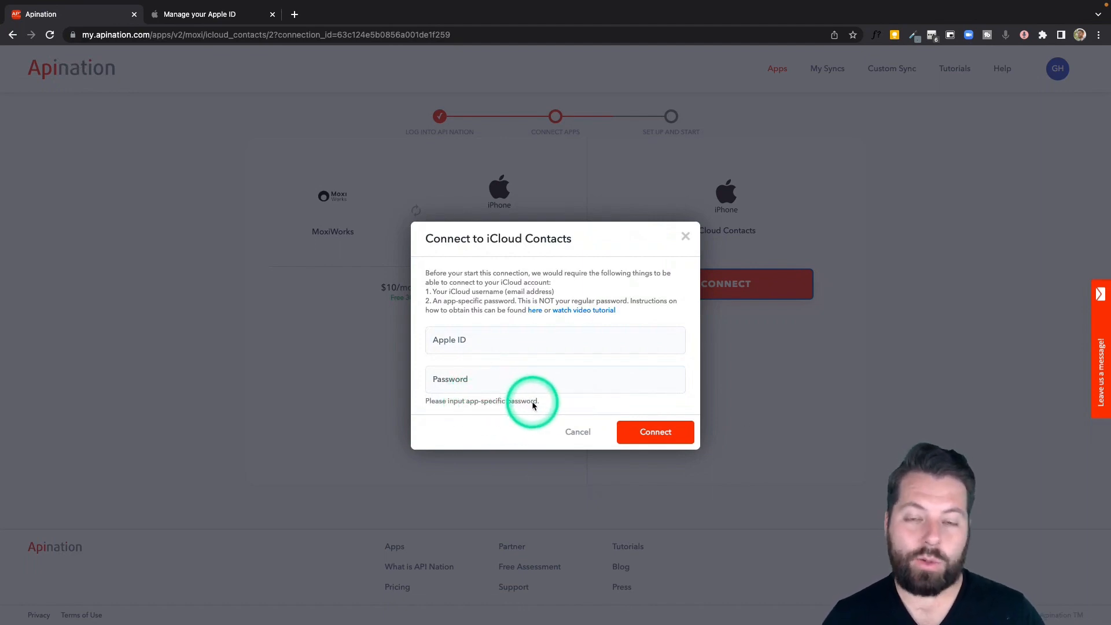
pyautogui.click(460, 342)
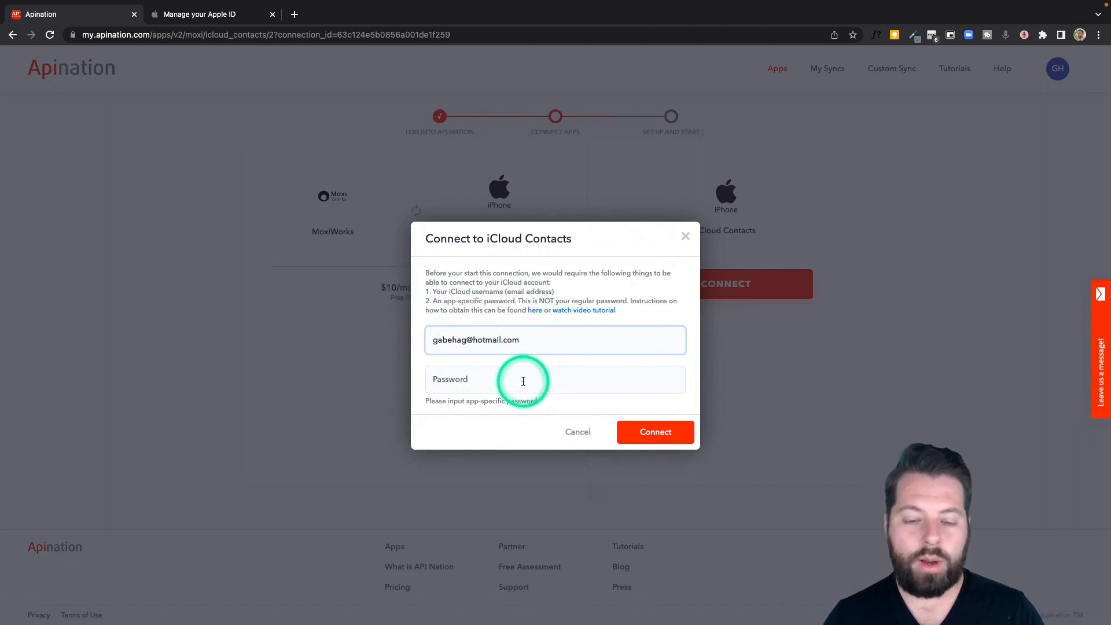
# Switch to the Apple ID site and sign in with the Apple ID e-mail.
pyautogui.click(239, 16)
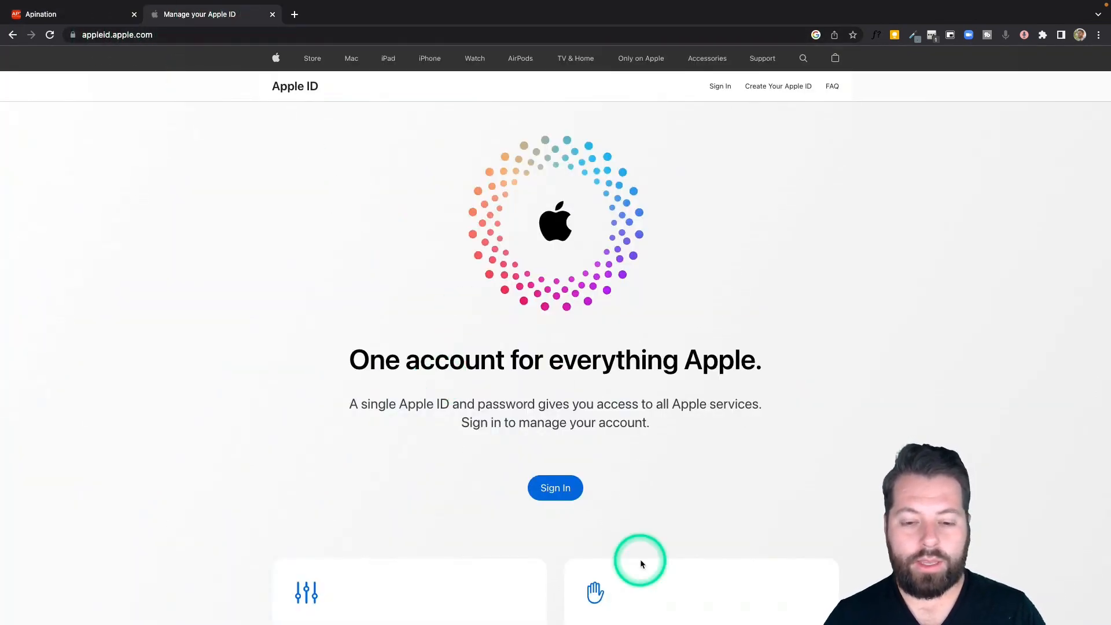
pyautogui.click(556, 488)
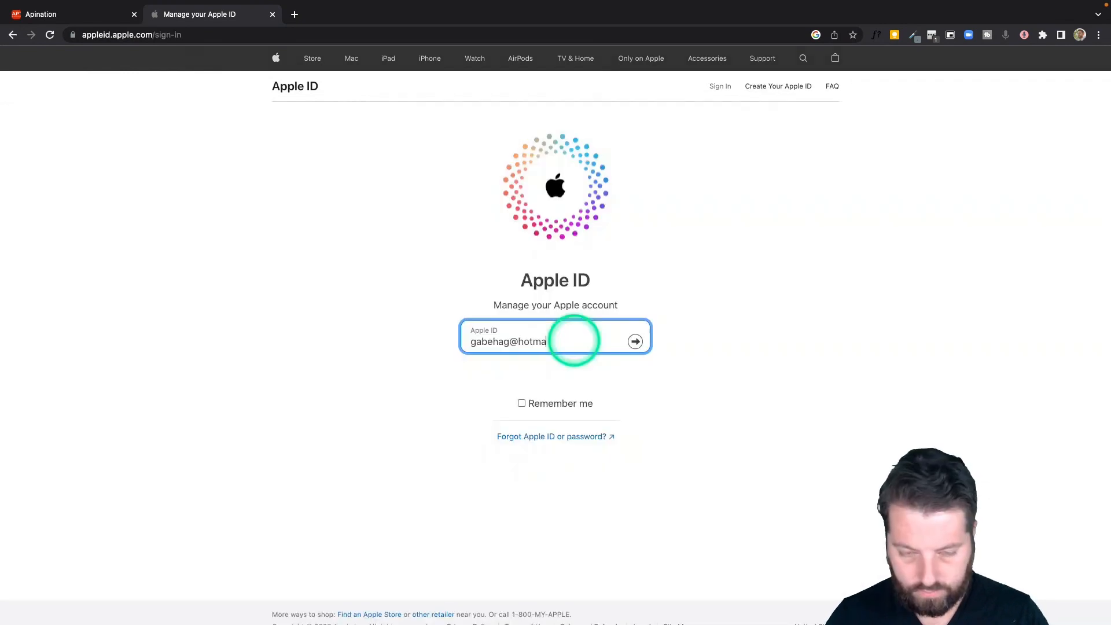
pyautogui.write('hotmail.c')
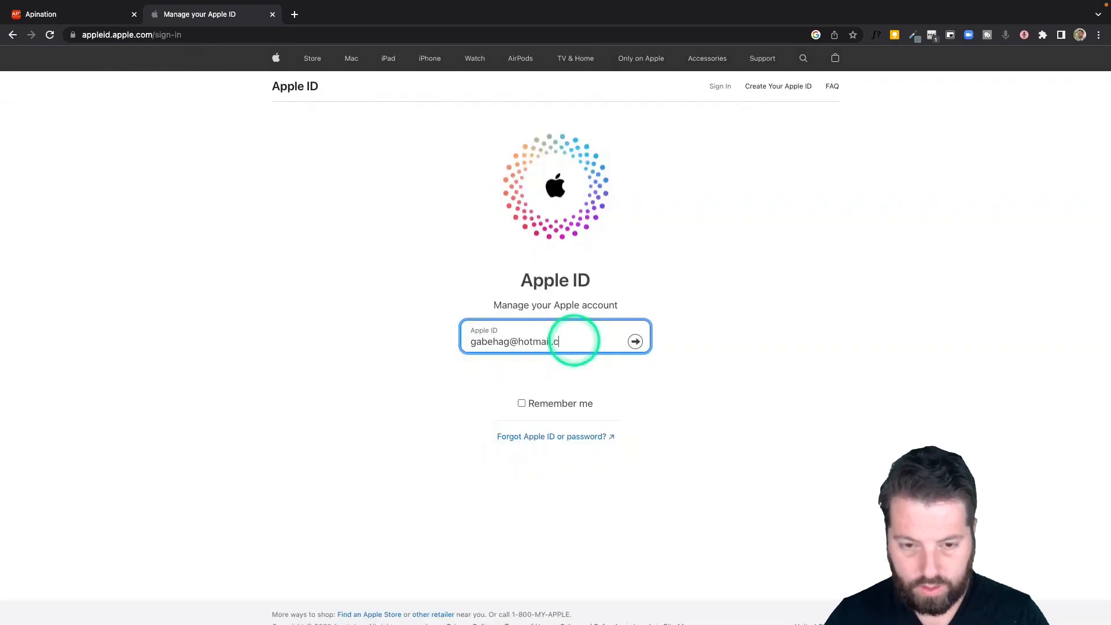
pyautogui.write('om')
pyautogui.press('Return')
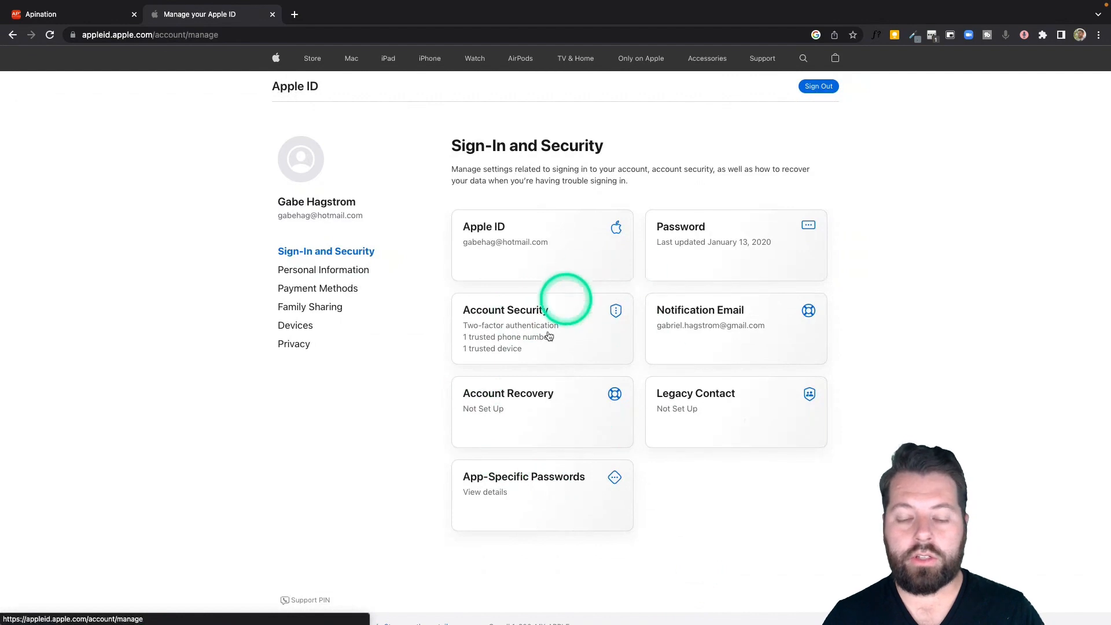
# Generate an app-specific password named API Nation for the Apple account.
pyautogui.click(576, 482)
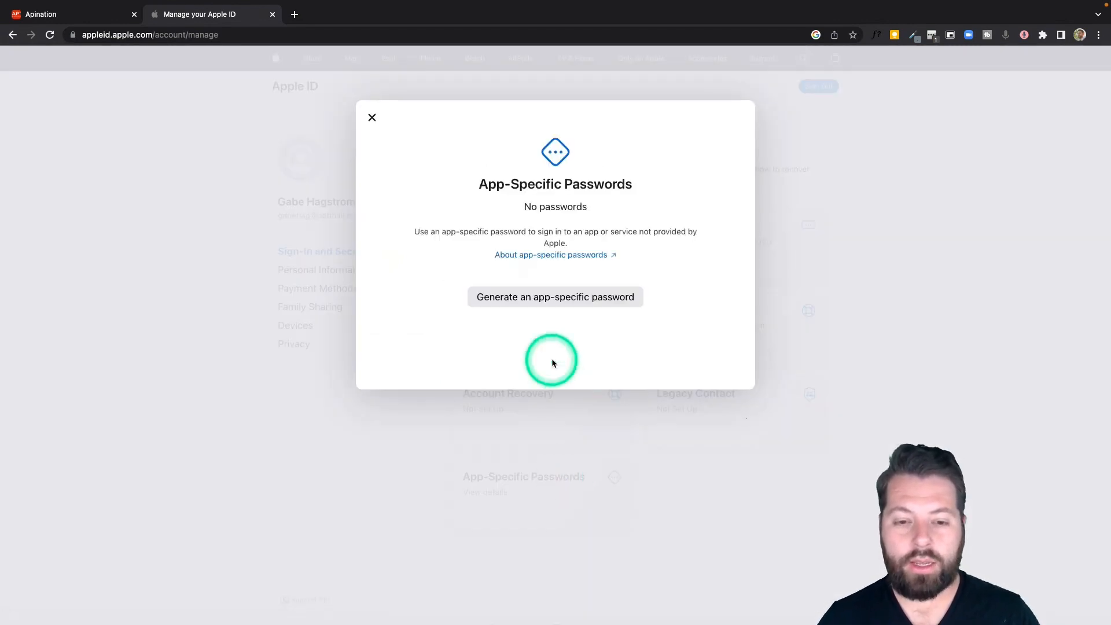
pyautogui.click(558, 305)
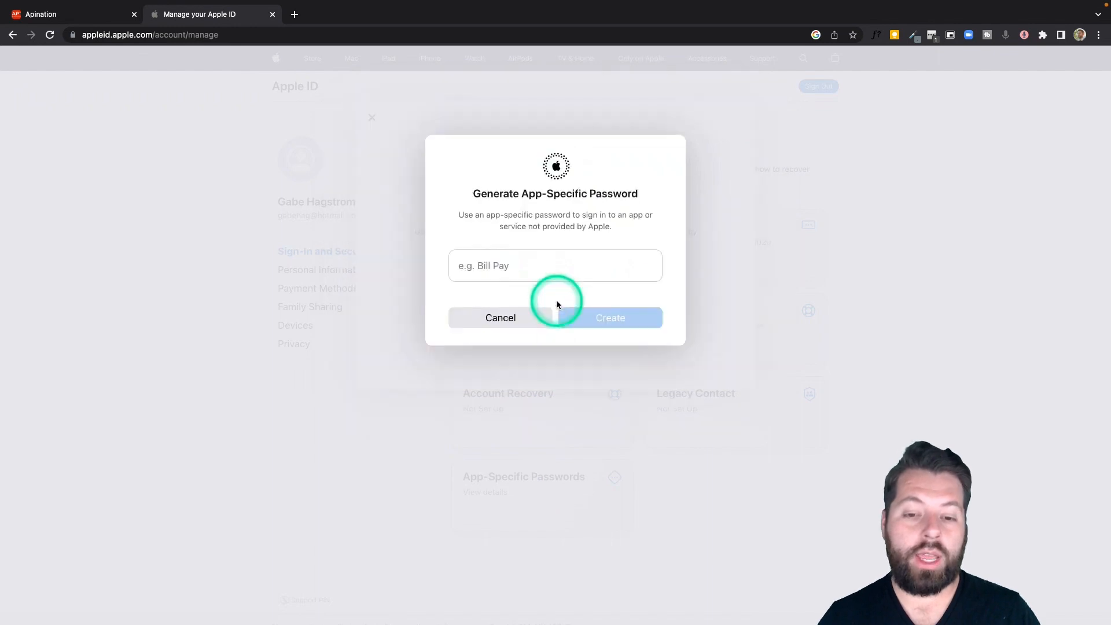
pyautogui.click(541, 266)
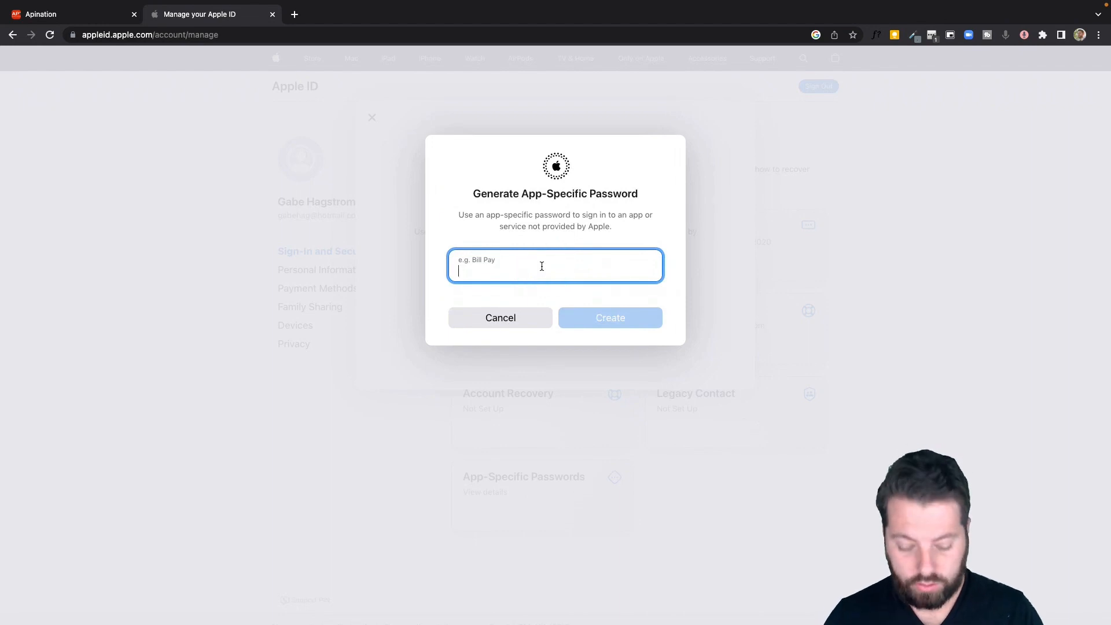
pyautogui.write('API Nation')
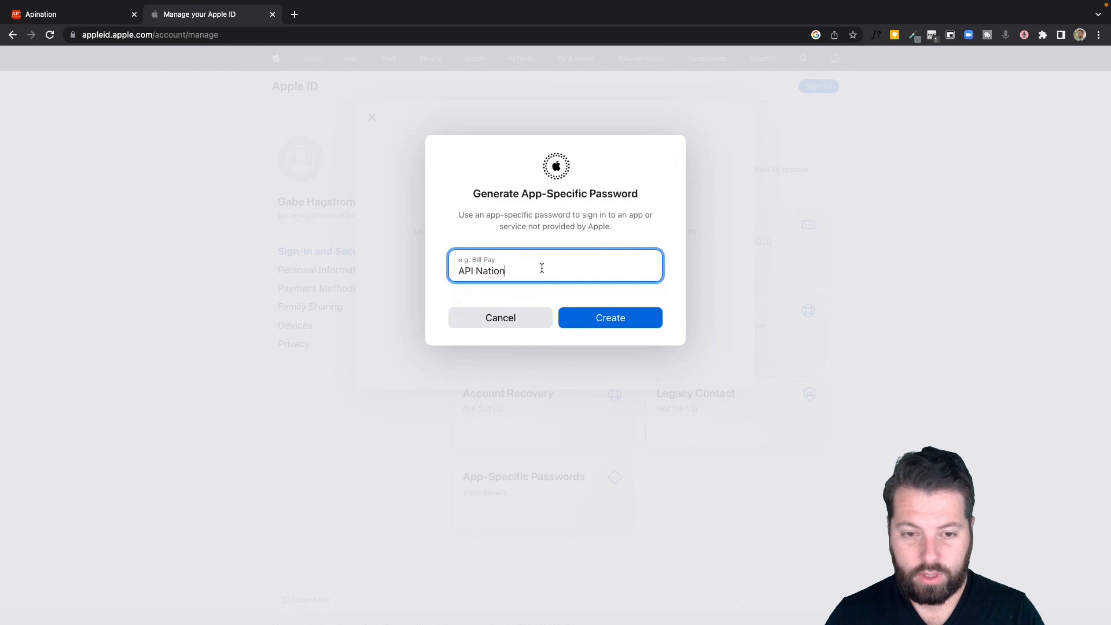
pyautogui.click(595, 315)
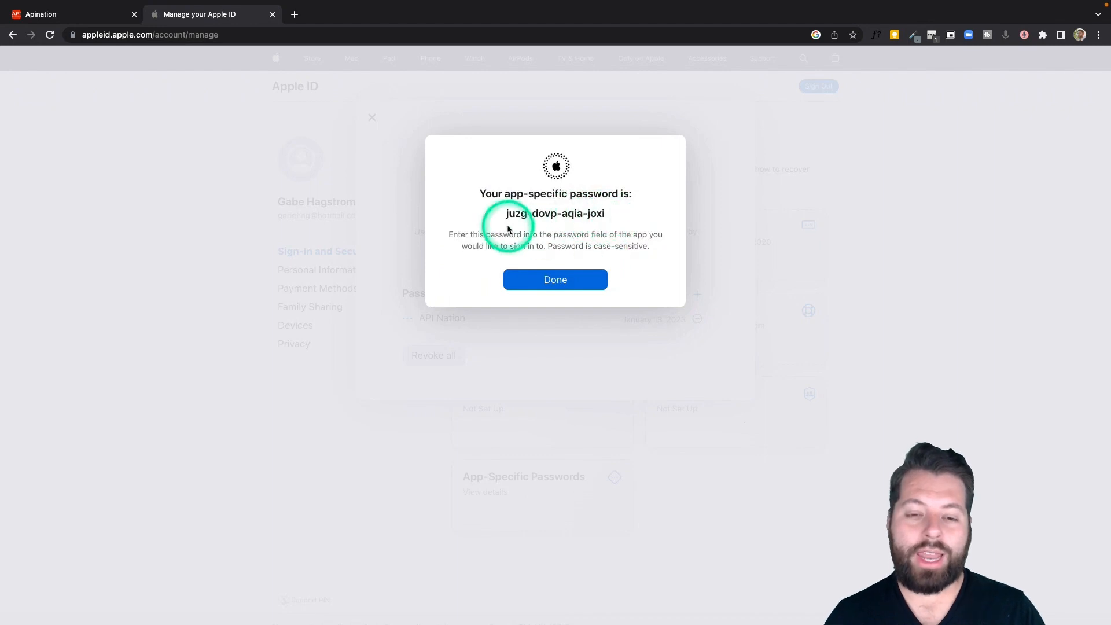
# Copy the app-specific password into the iCloud Contacts connection's password field in Apination and connect the account.
pyautogui.moveTo(546, 216); pyautogui.dragTo(617, 213)
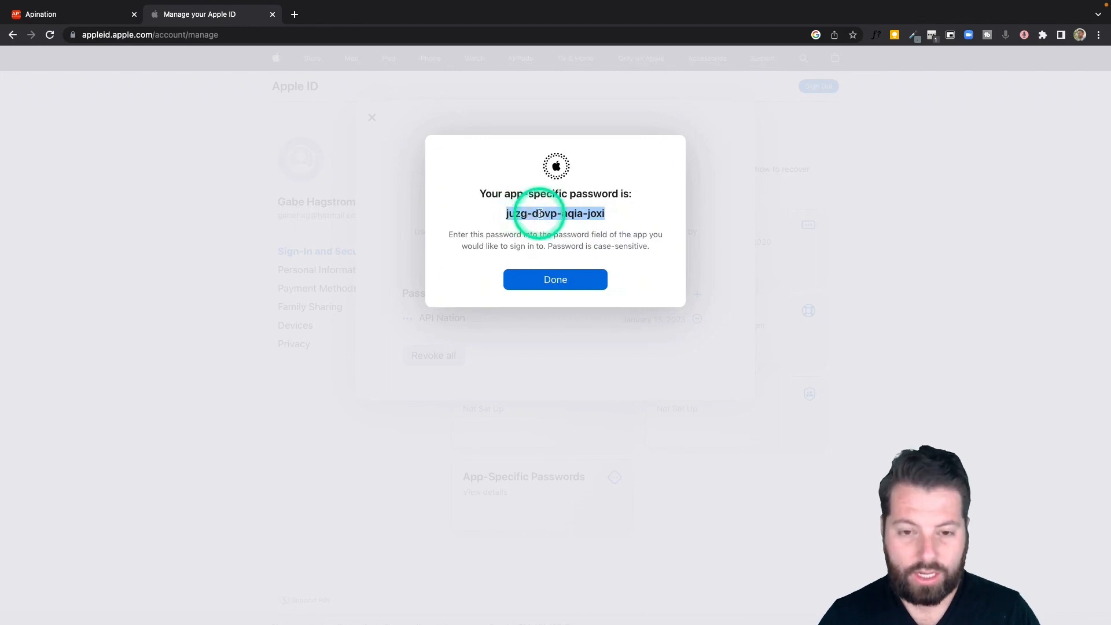
pyautogui.click(94, 16)
pyautogui.click(466, 381)
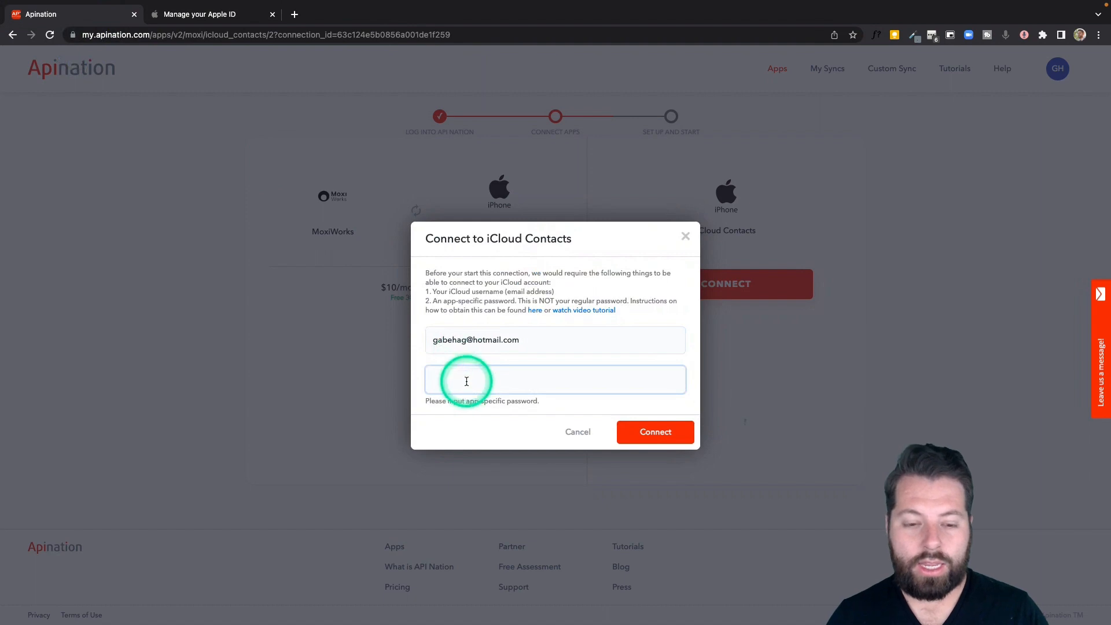
pyautogui.click(664, 439)
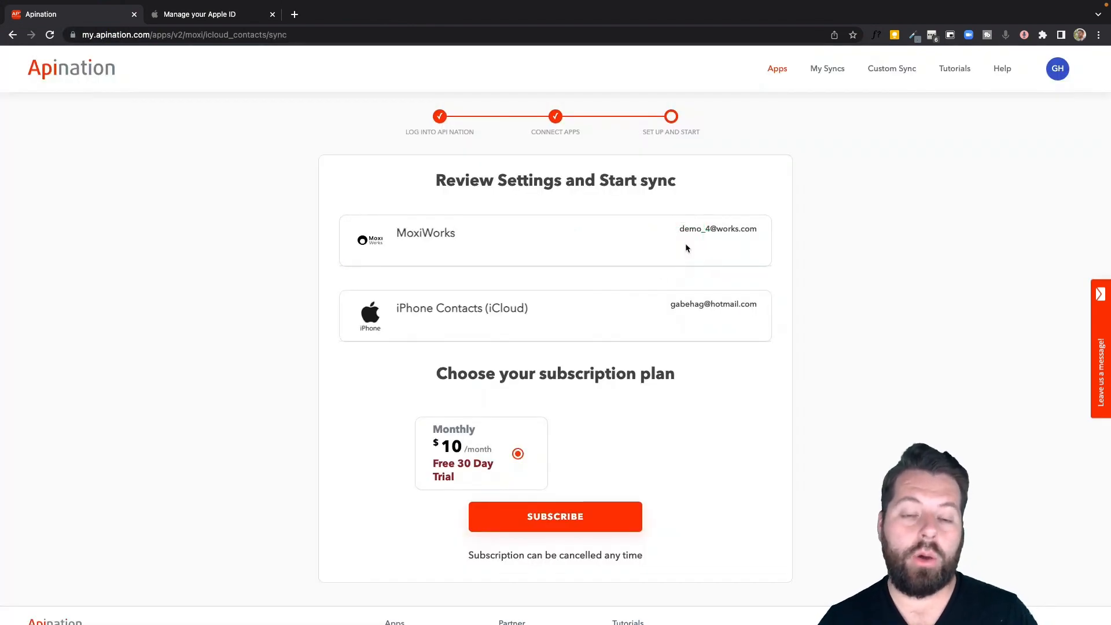
# Subscribe the MoxiWorks to iPhone Contacts sync to the $10 monthly plan with the free 30-day trial.
pyautogui.click(596, 372)
pyautogui.scroll(-3, 597, 372)
pyautogui.click(531, 450)
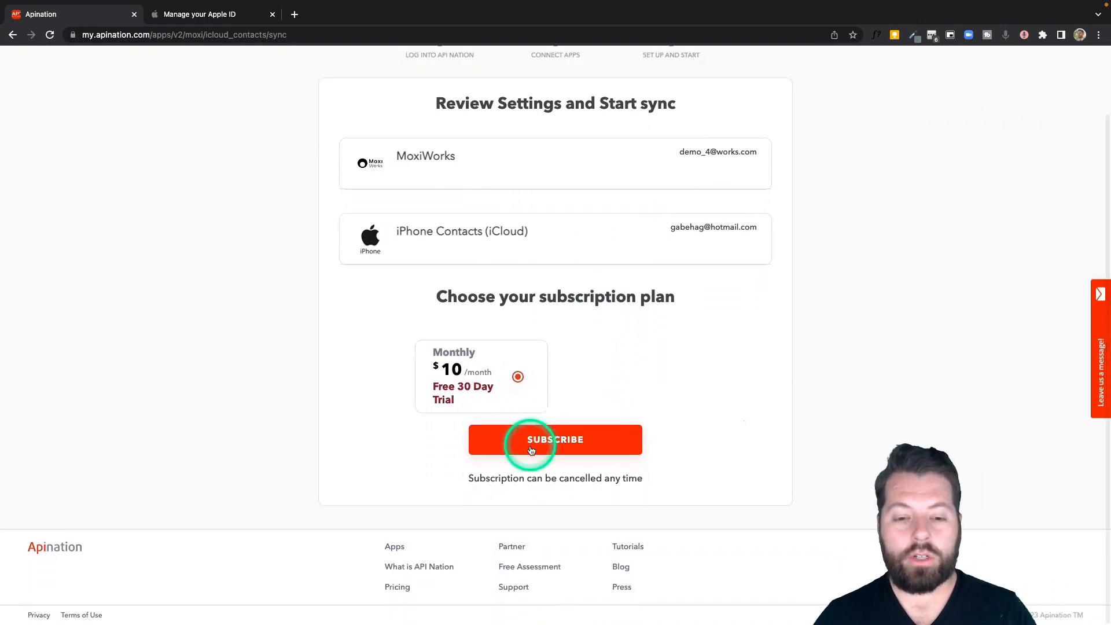
pyautogui.click(536, 447)
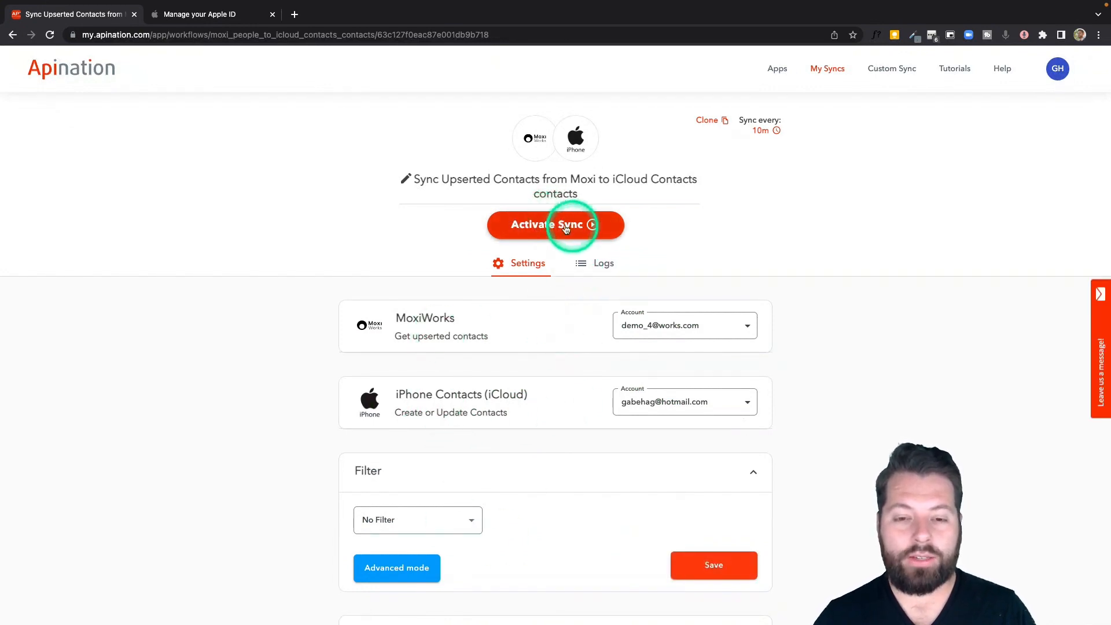
# Set the MoxiWorks to iCloud sync filter to Note contains "sendtophone".
pyautogui.scroll(-3, 318, 429)
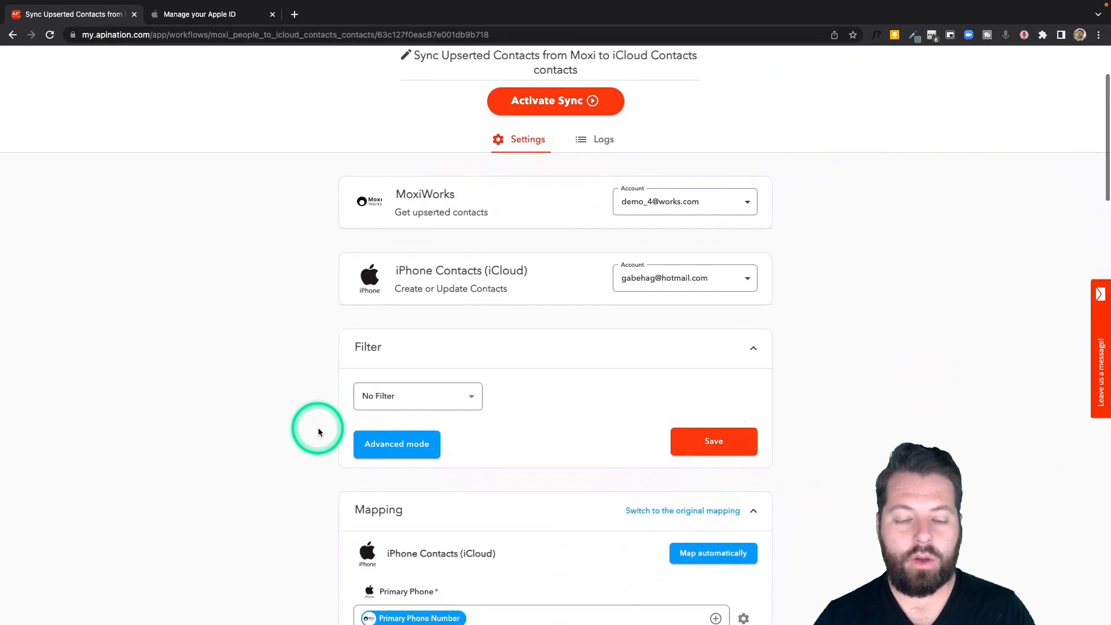
pyautogui.scroll(-1, 318, 428)
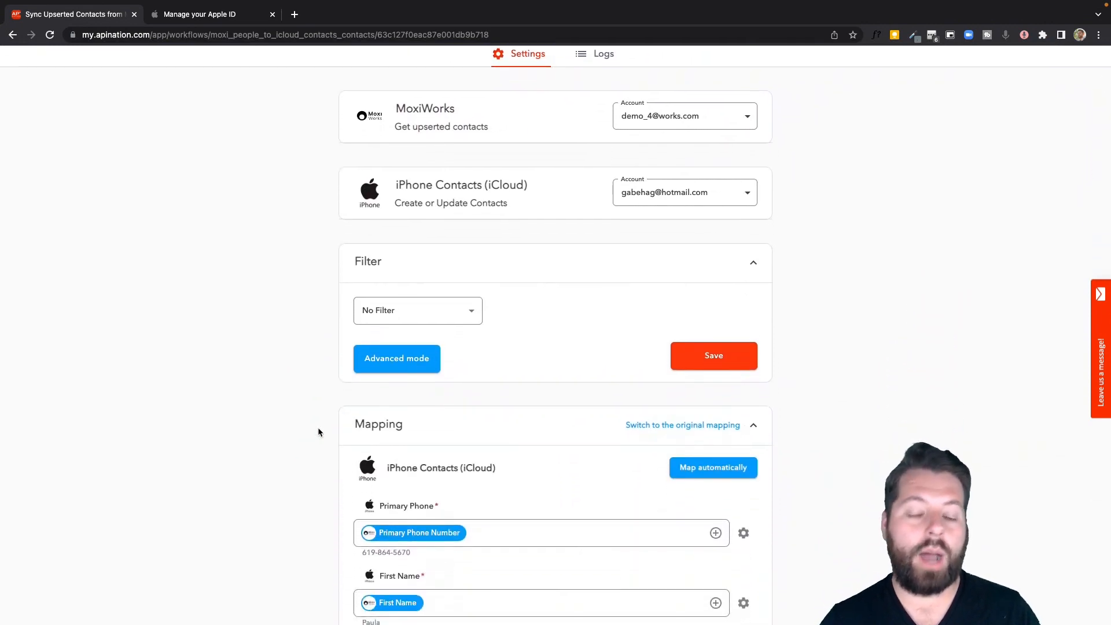
pyautogui.scroll(-2, 318, 432)
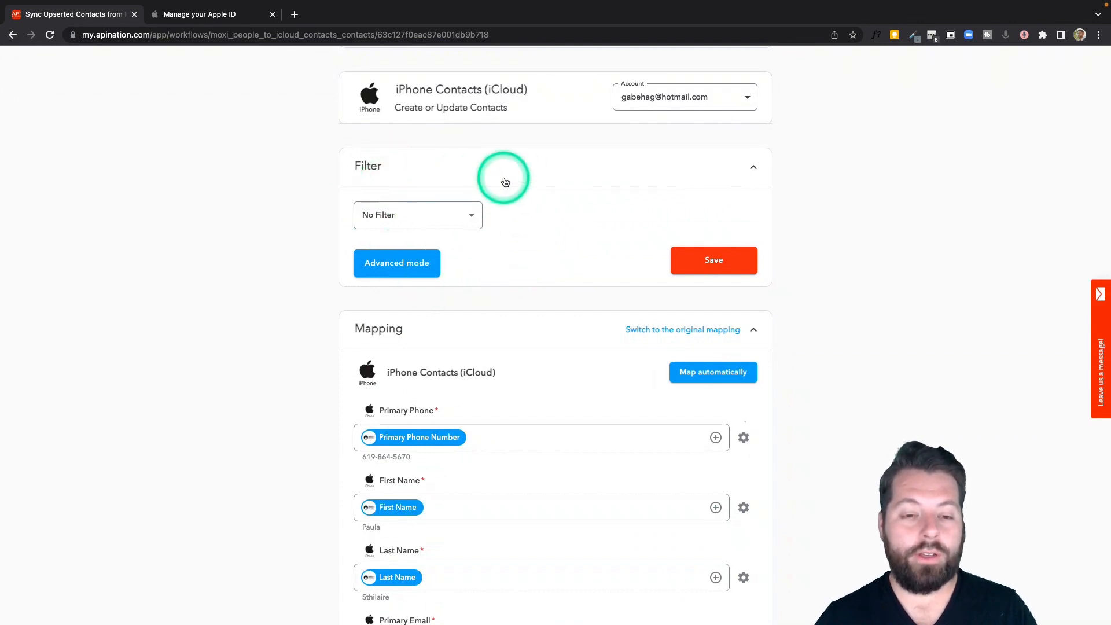
pyautogui.scroll(2, 474, 218)
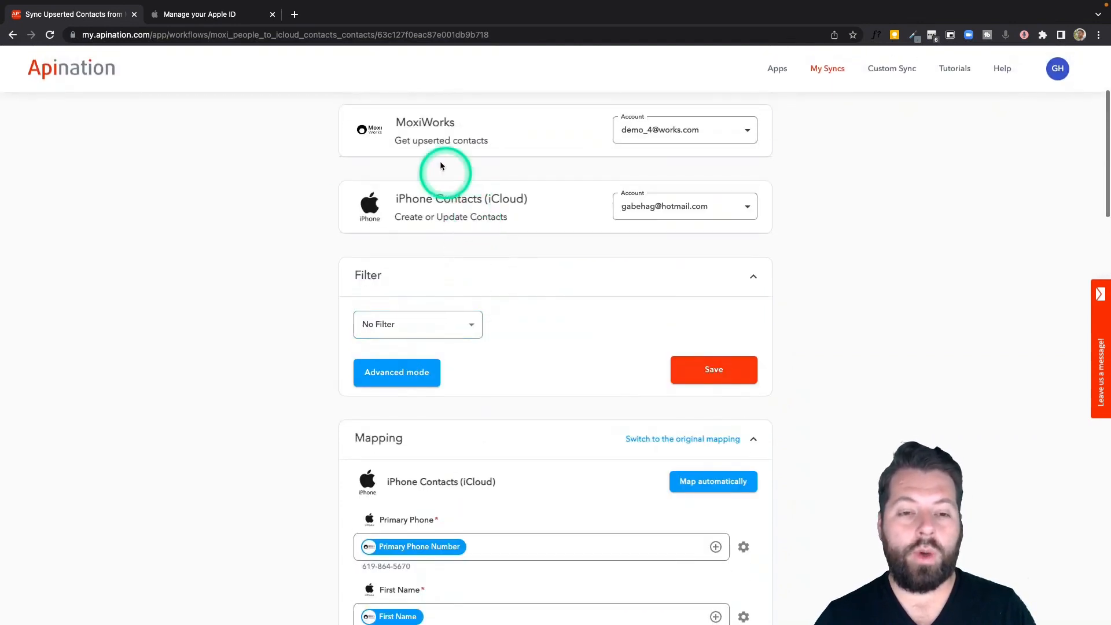
pyautogui.click(474, 328)
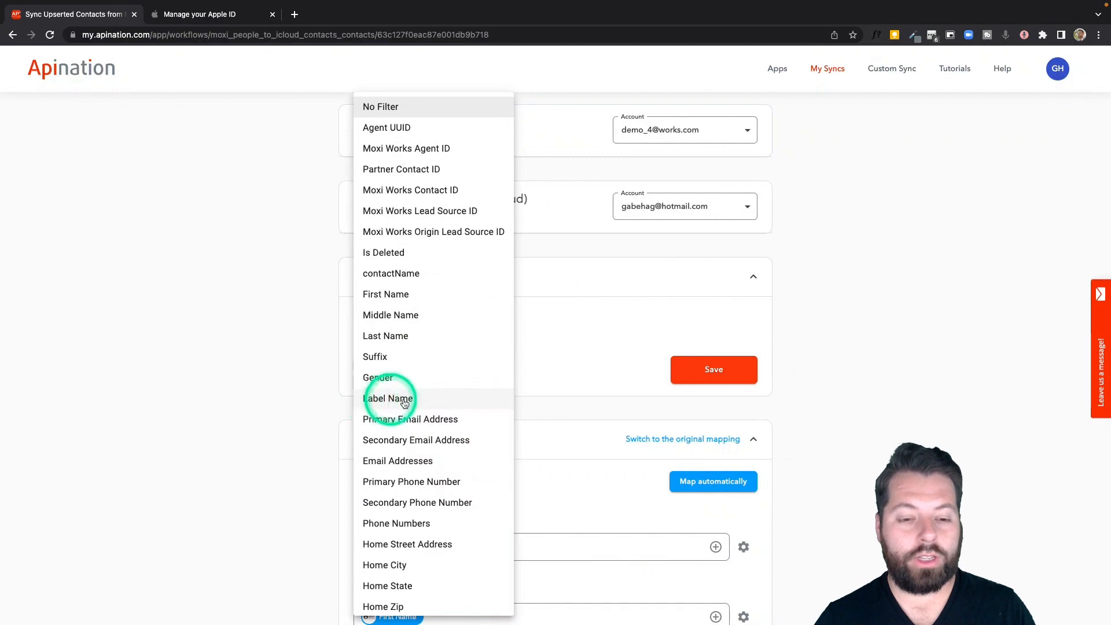
pyautogui.scroll(-1, 412, 501)
pyautogui.scroll(-4, 412, 501)
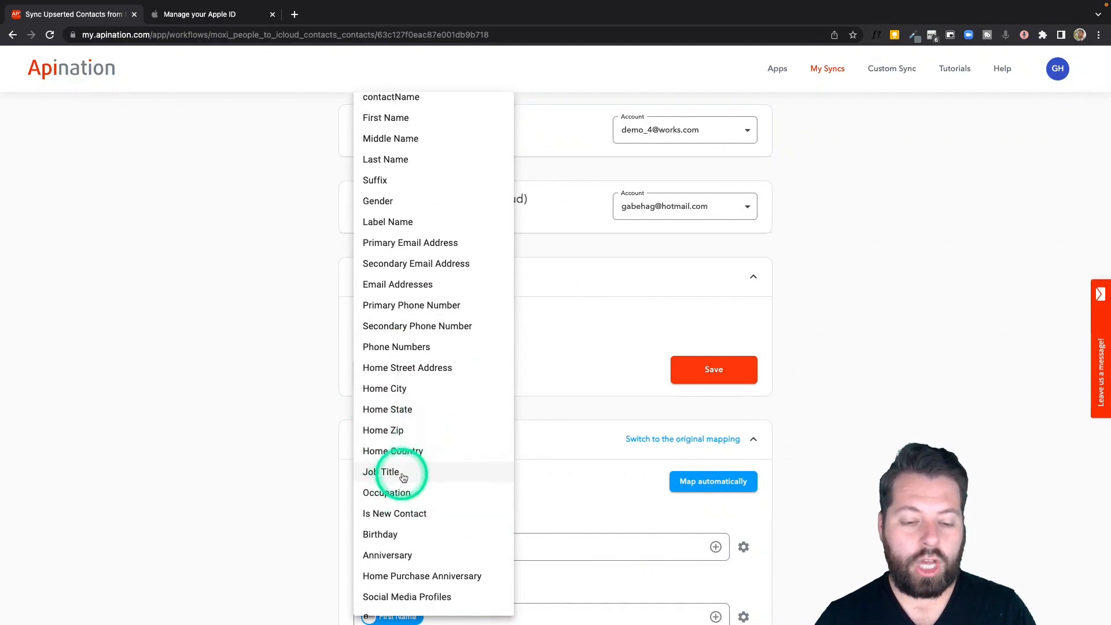
pyautogui.scroll(-3, 409, 533)
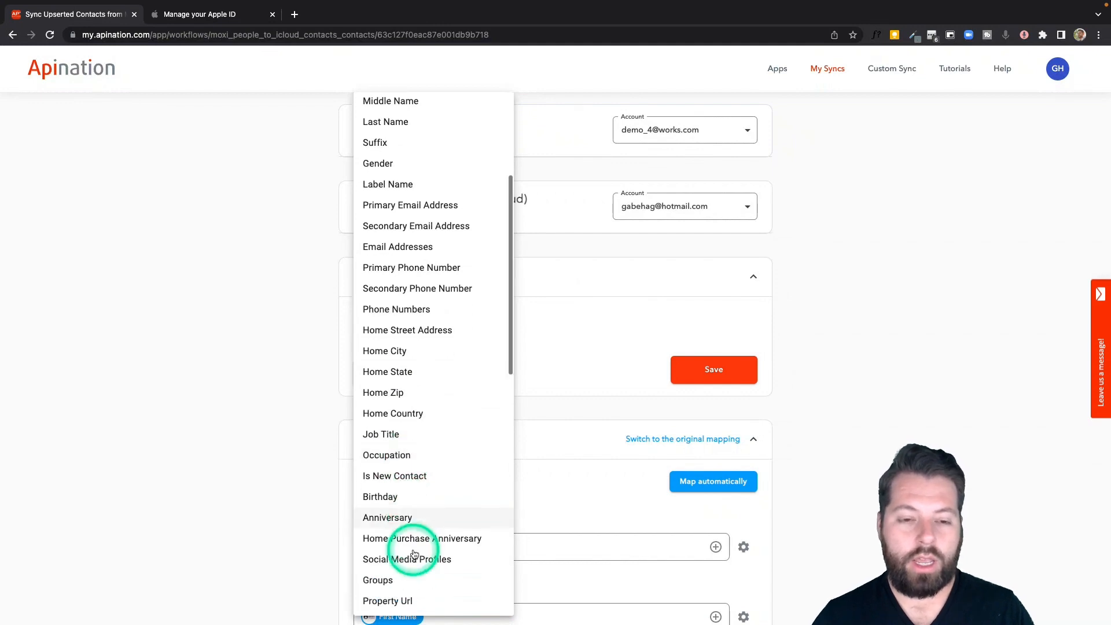
pyautogui.scroll(-12, 422, 489)
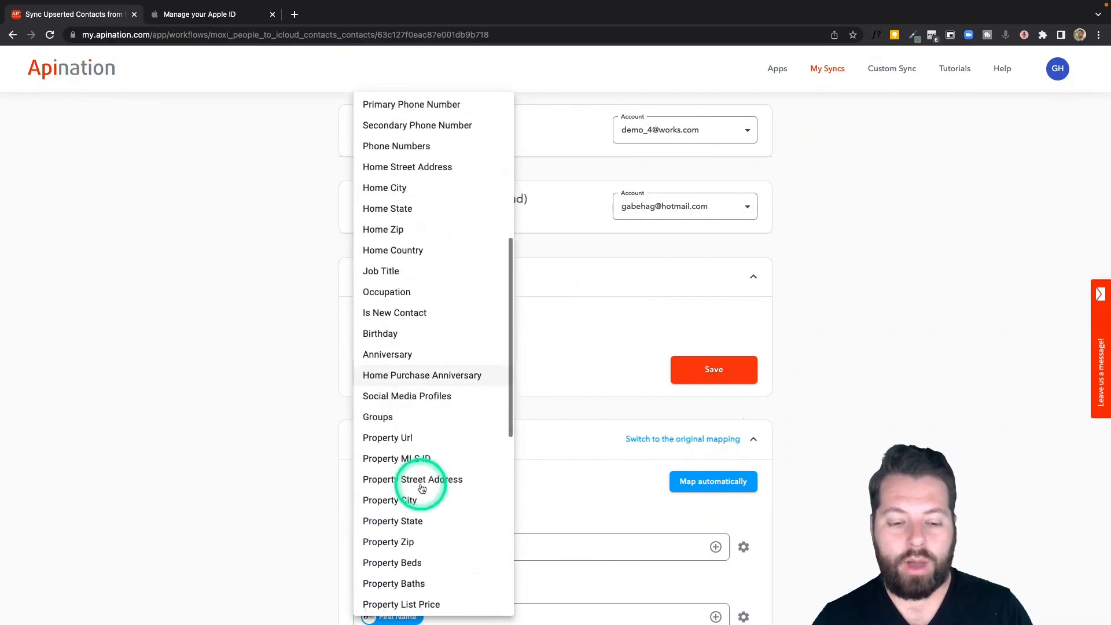
pyautogui.scroll(-7, 422, 489)
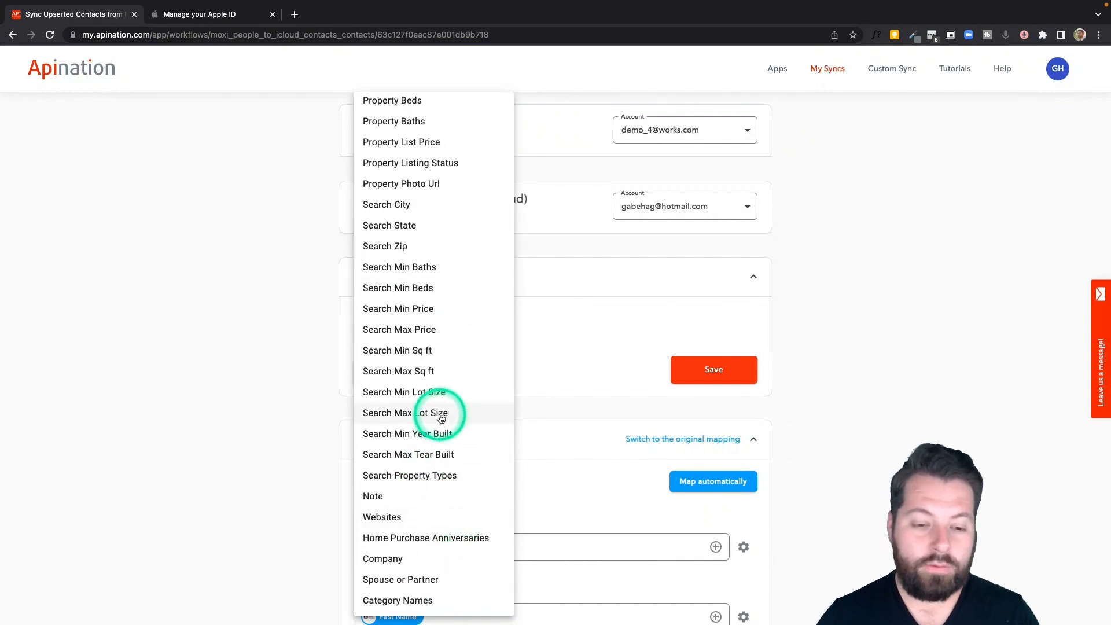
pyautogui.click(373, 495)
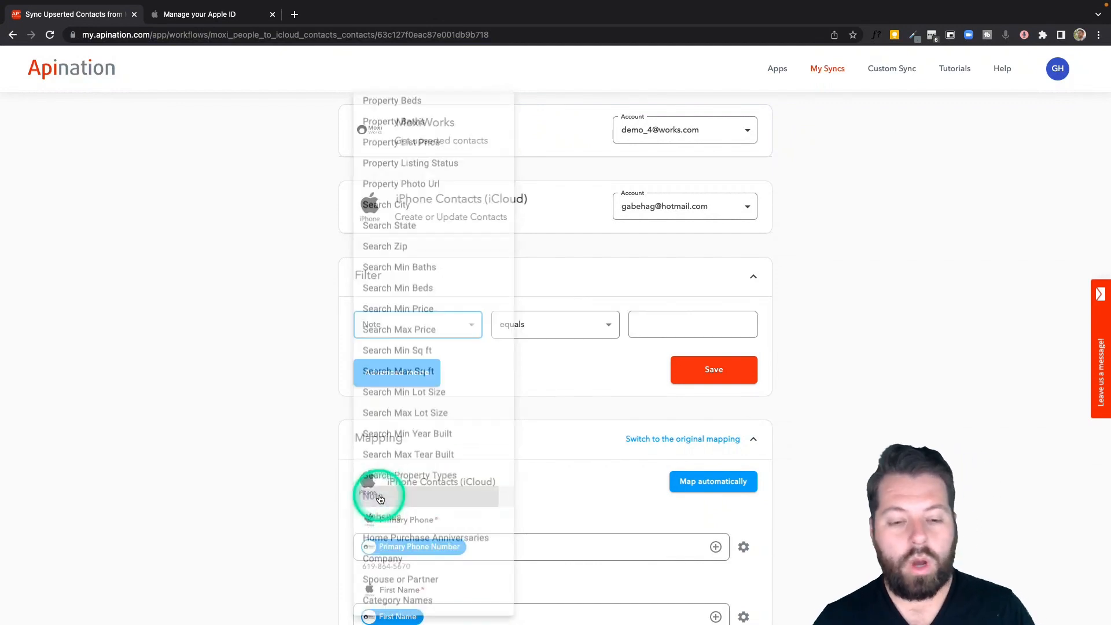
pyautogui.click(574, 331)
pyautogui.click(541, 449)
pyautogui.click(660, 334)
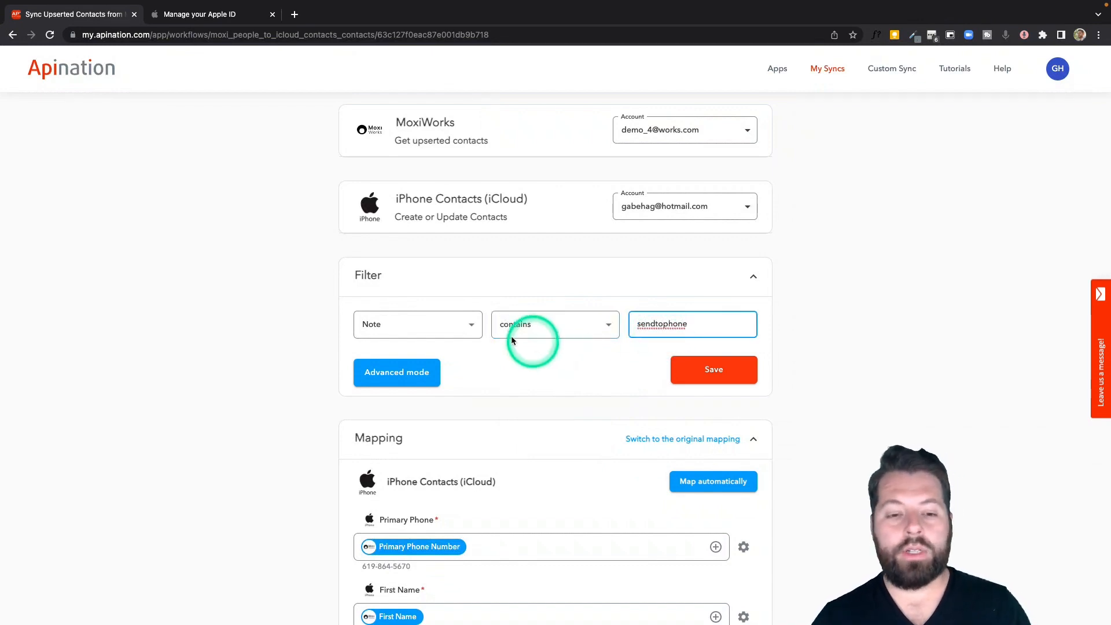
# Reset the sync's filter to No Filter, and collapse and reopen the Filter section.
pyautogui.click(469, 328)
pyautogui.scroll(10, 449, 292)
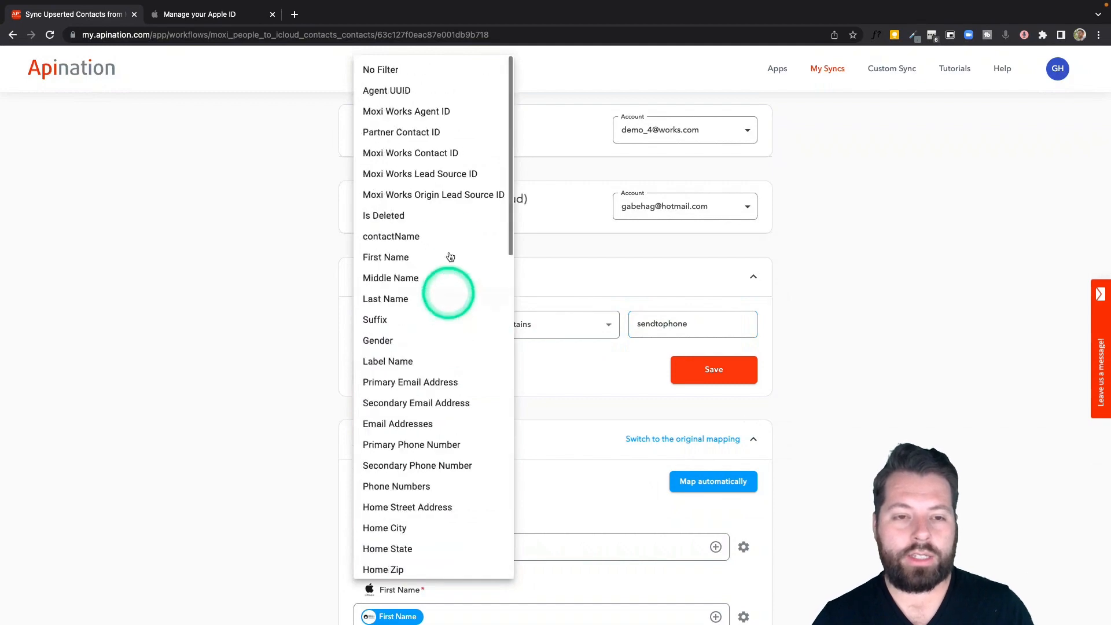
pyautogui.click(418, 76)
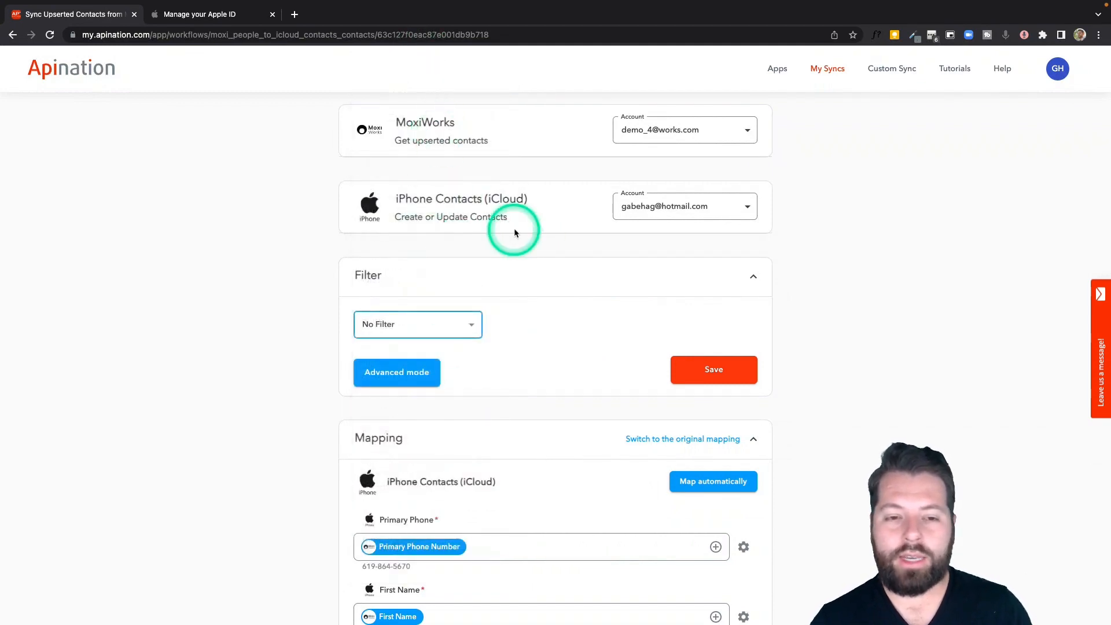
pyautogui.click(544, 281)
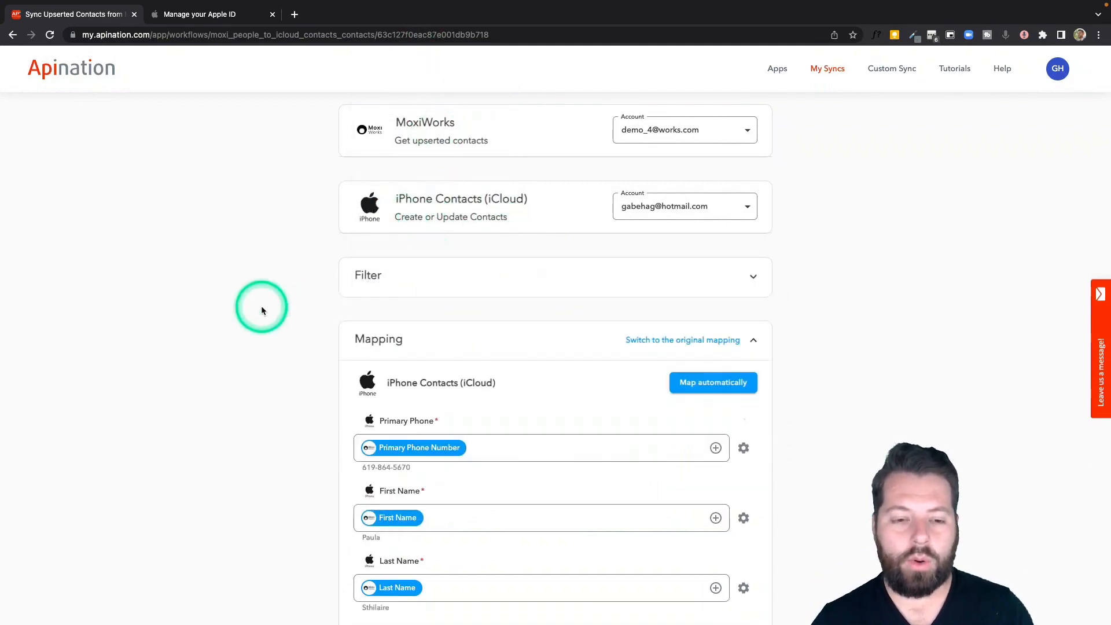
pyautogui.click(411, 273)
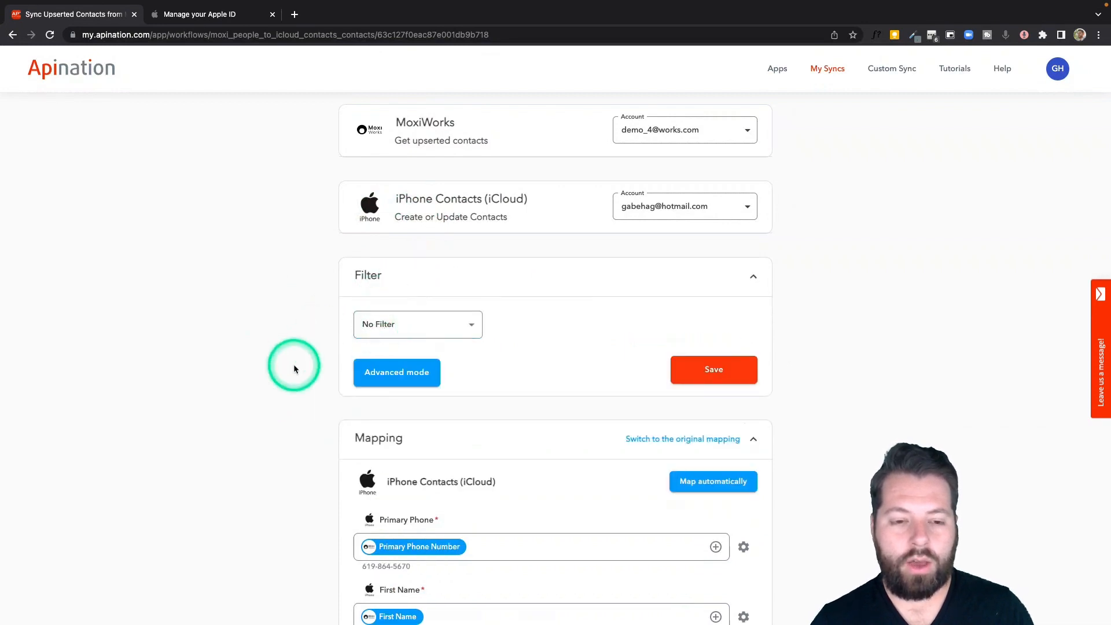
# Map the iPhone Contacts Email field to MoxiWorks' Primary Email Address and activate the sync.
pyautogui.scroll(-5, 293, 368)
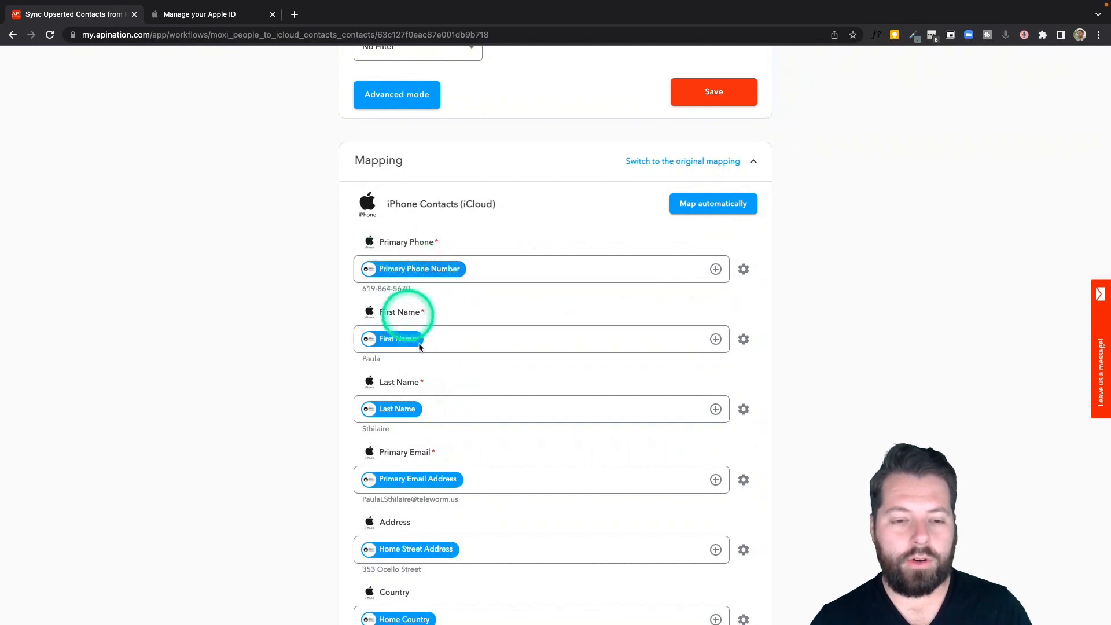
pyautogui.scroll(-6, 443, 409)
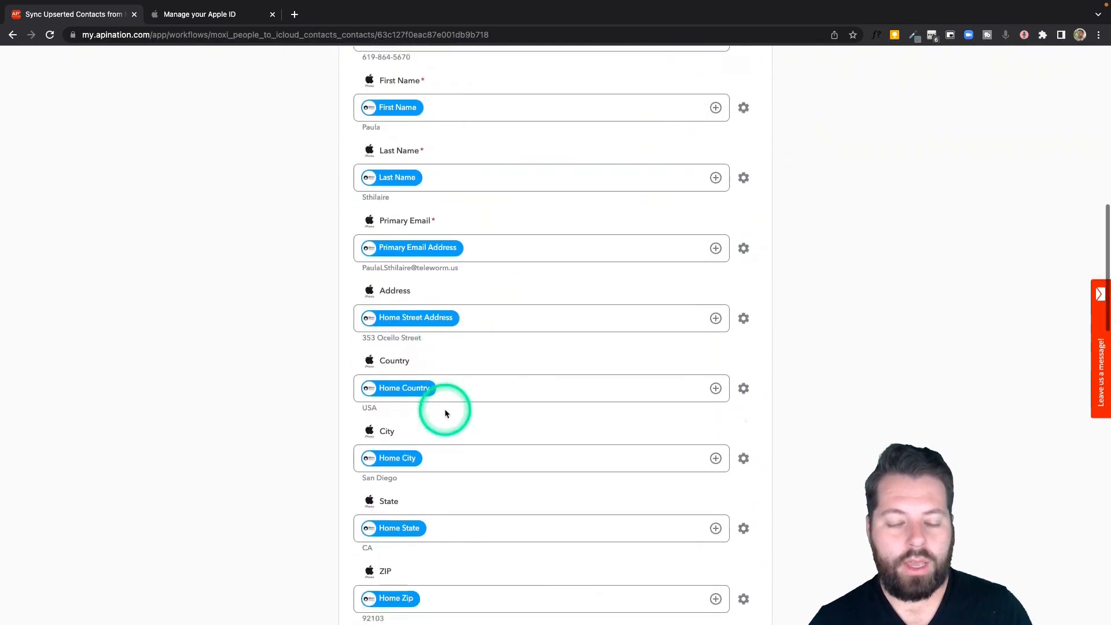
pyautogui.scroll(-6, 445, 413)
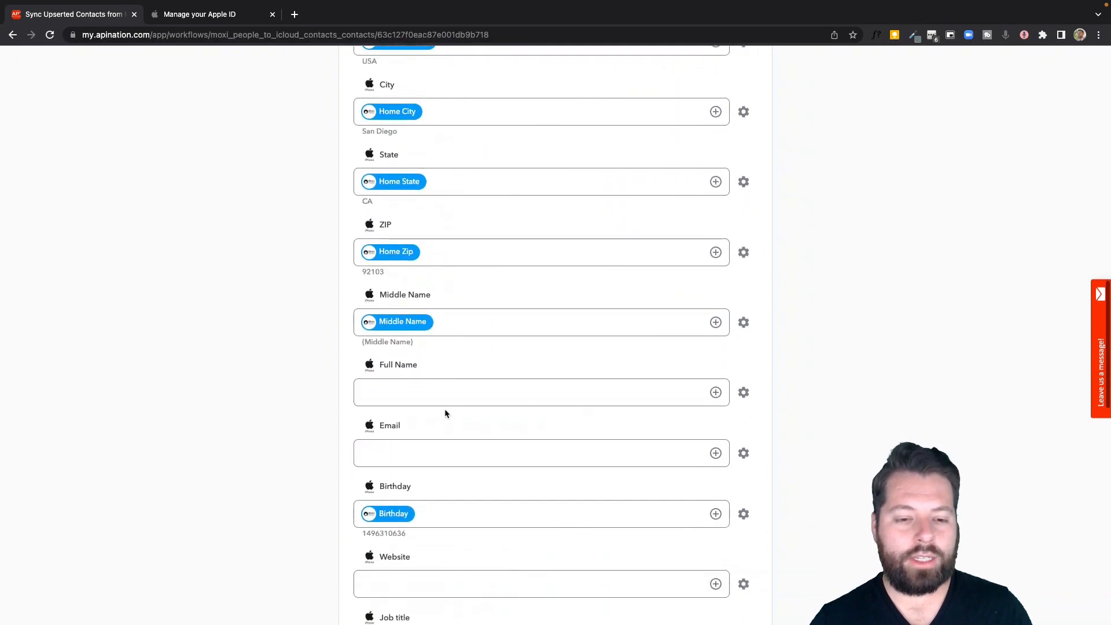
pyautogui.scroll(-1, 445, 413)
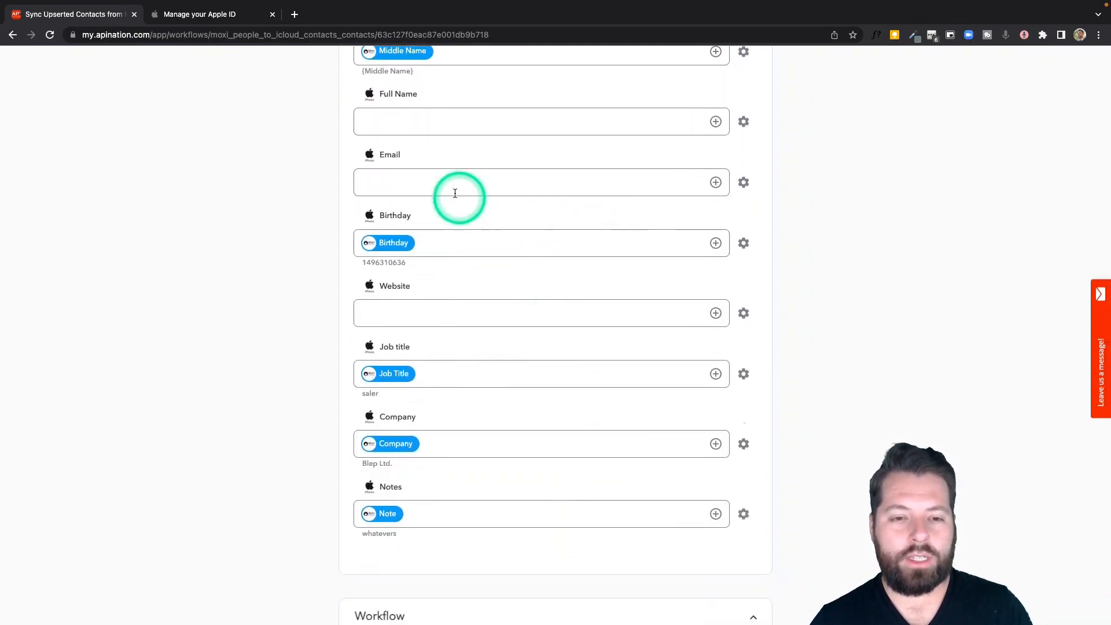
pyautogui.click(716, 183)
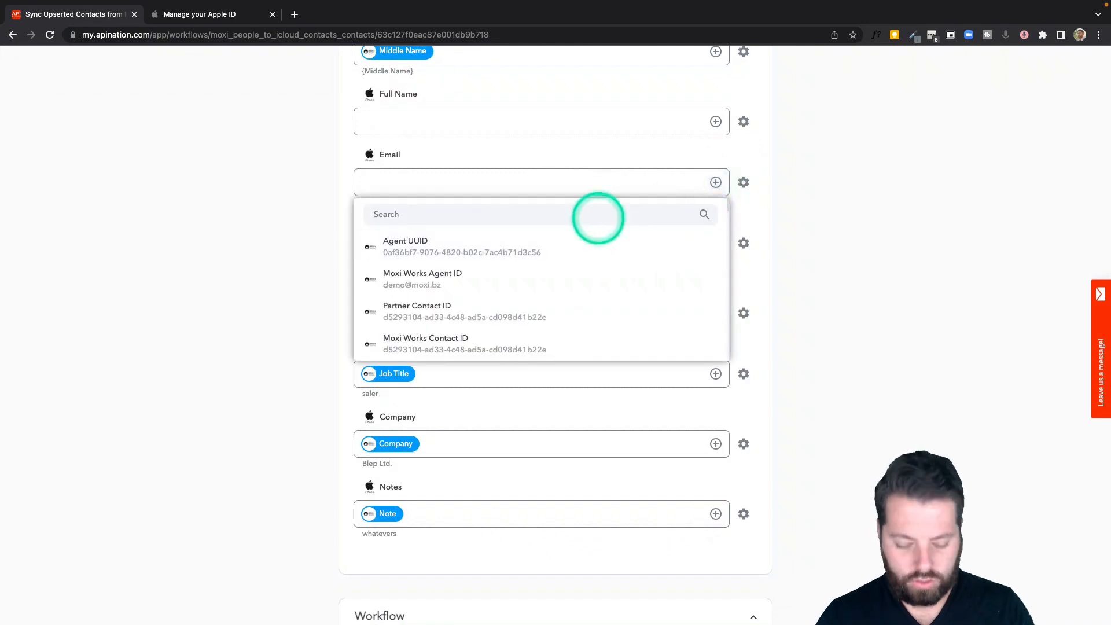
pyautogui.write('emai')
pyautogui.click(417, 248)
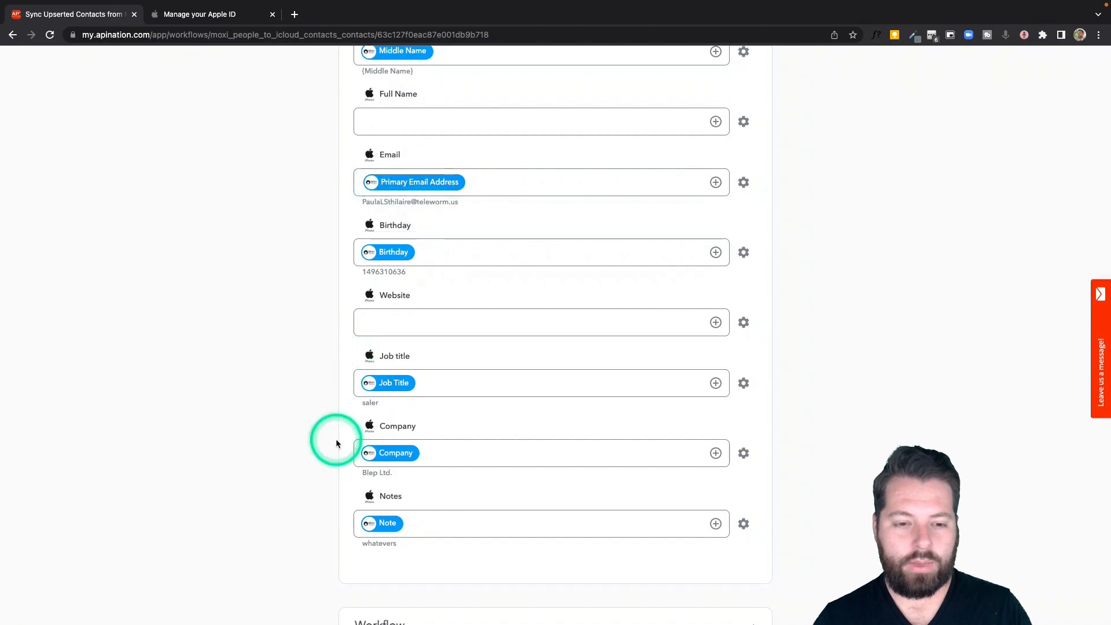
pyautogui.scroll(15, 355, 363)
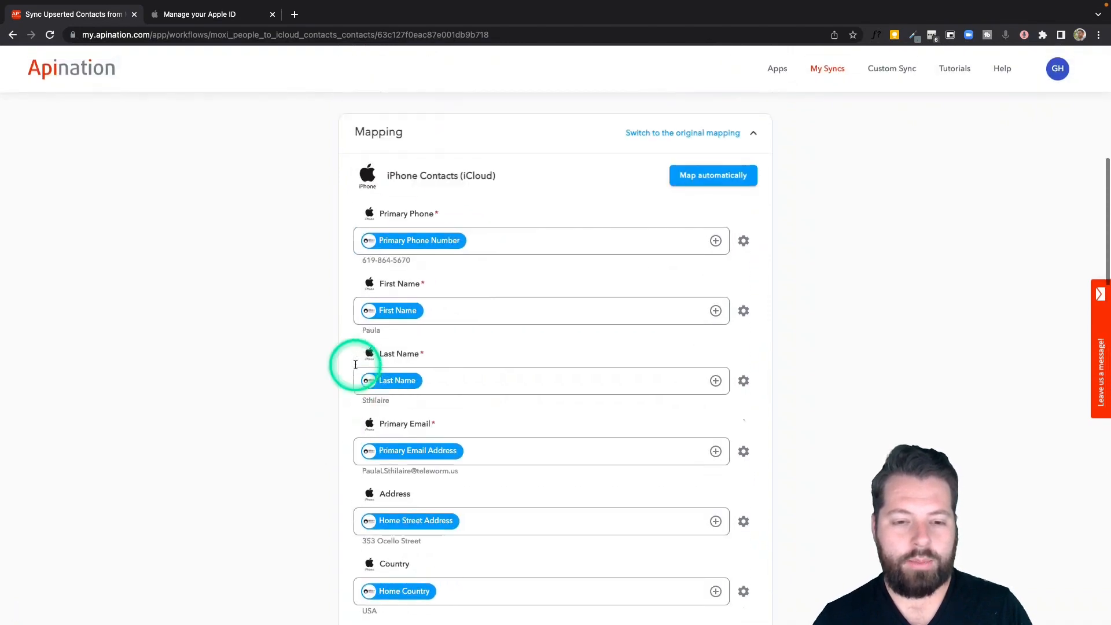
pyautogui.click(559, 231)
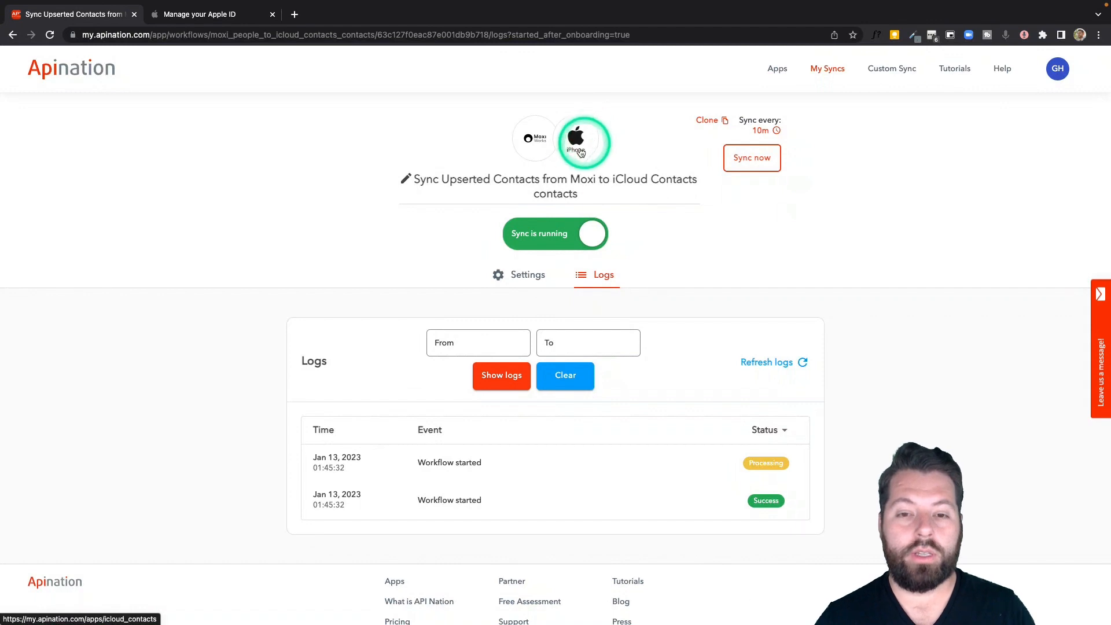
# Choose iPhone Contacts (iCloud) as MoxiWorks' sync partner and start setting up the "iCloud Contacts contacts into Moxi" sync.
pyautogui.click(538, 142)
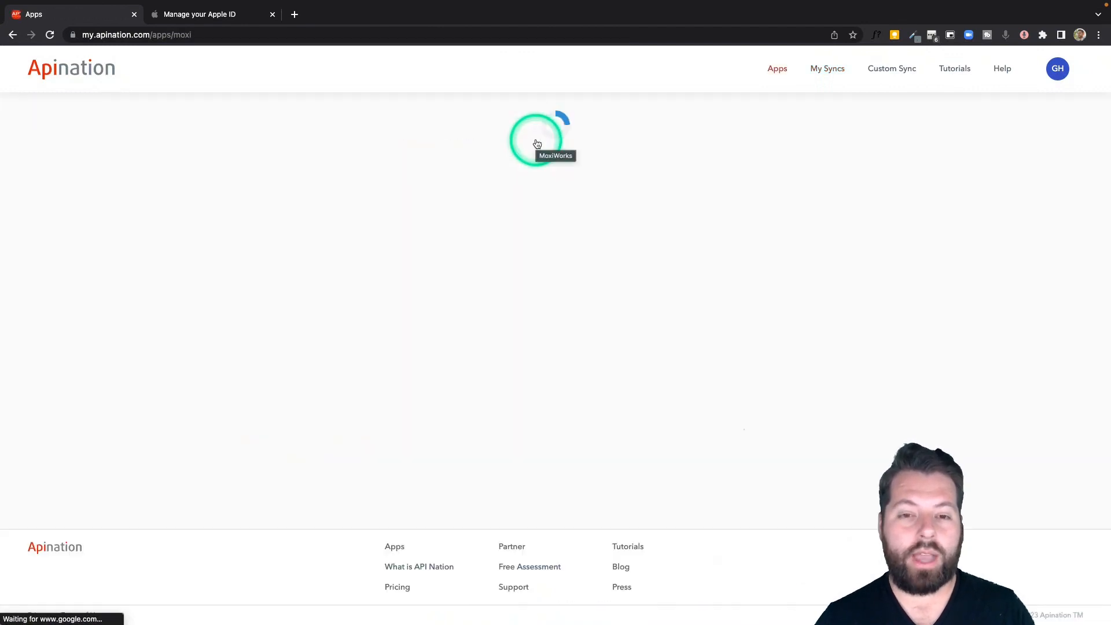
pyautogui.scroll(-7, 632, 360)
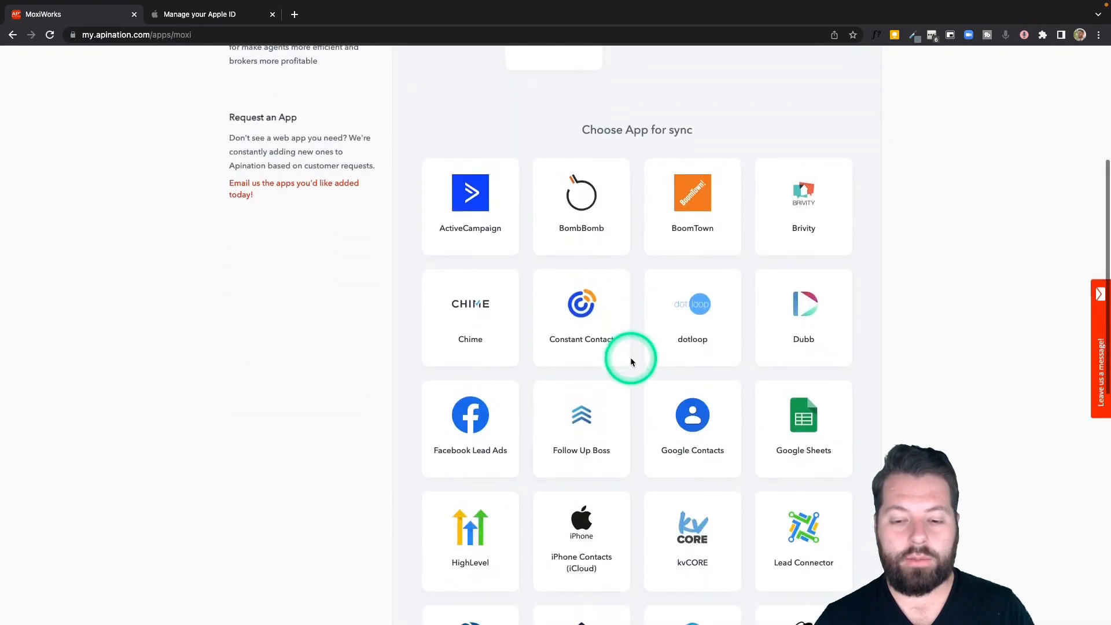
pyautogui.click(592, 412)
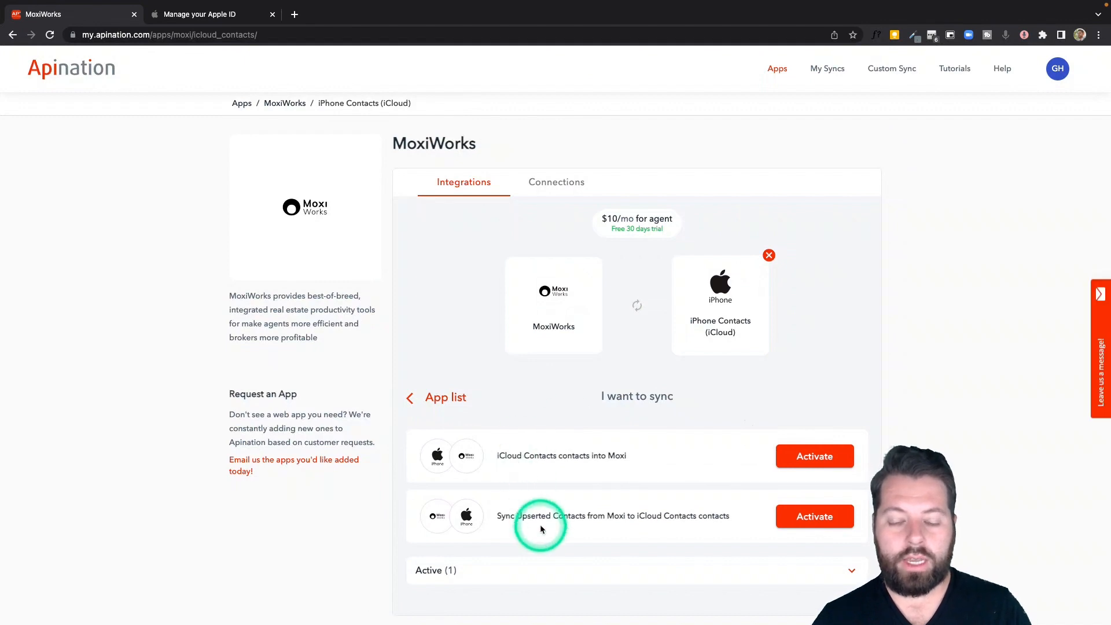
pyautogui.scroll(-1, 540, 523)
pyautogui.click(477, 520)
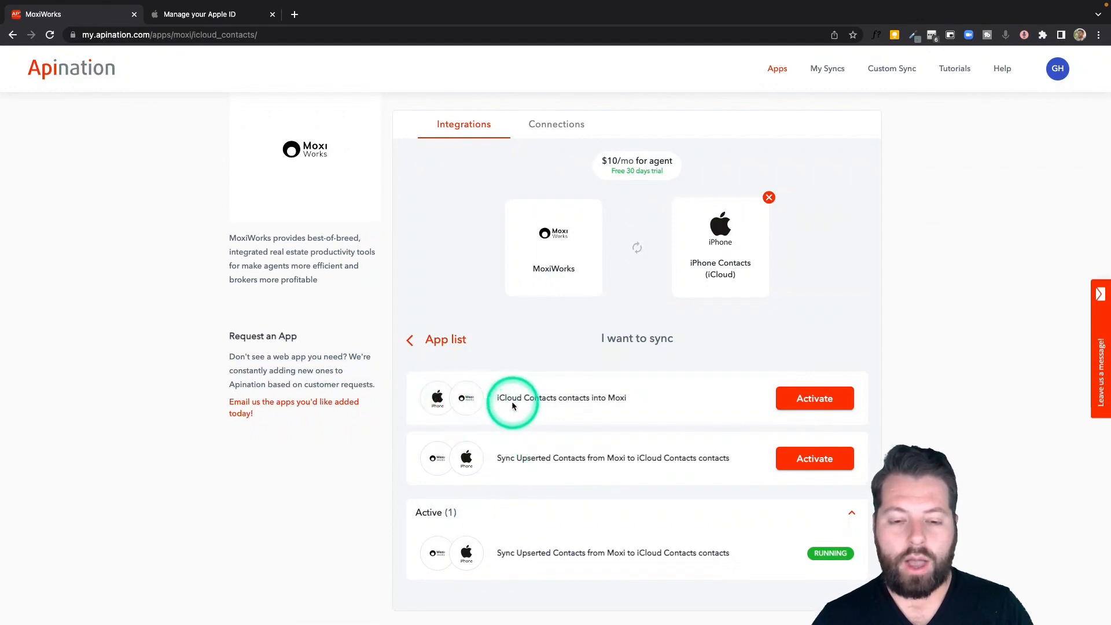
pyautogui.click(814, 398)
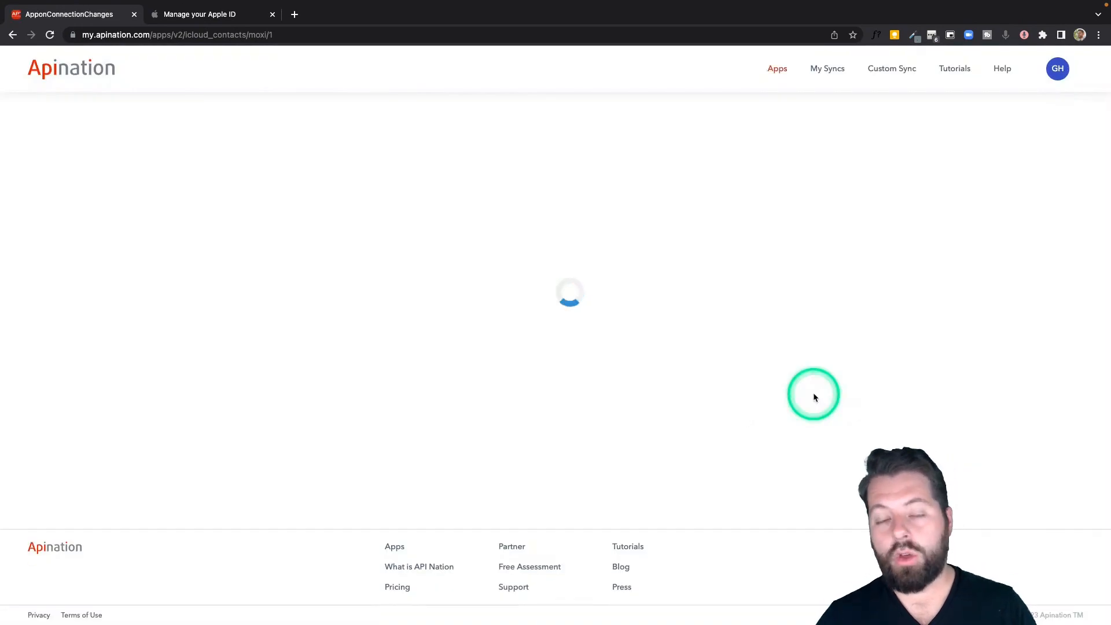
# Proceed with the connected iCloud and MoxiWorks accounts and subscribe the sync to the $10 monthly plan with the free 30-day trial.
pyautogui.click(740, 320)
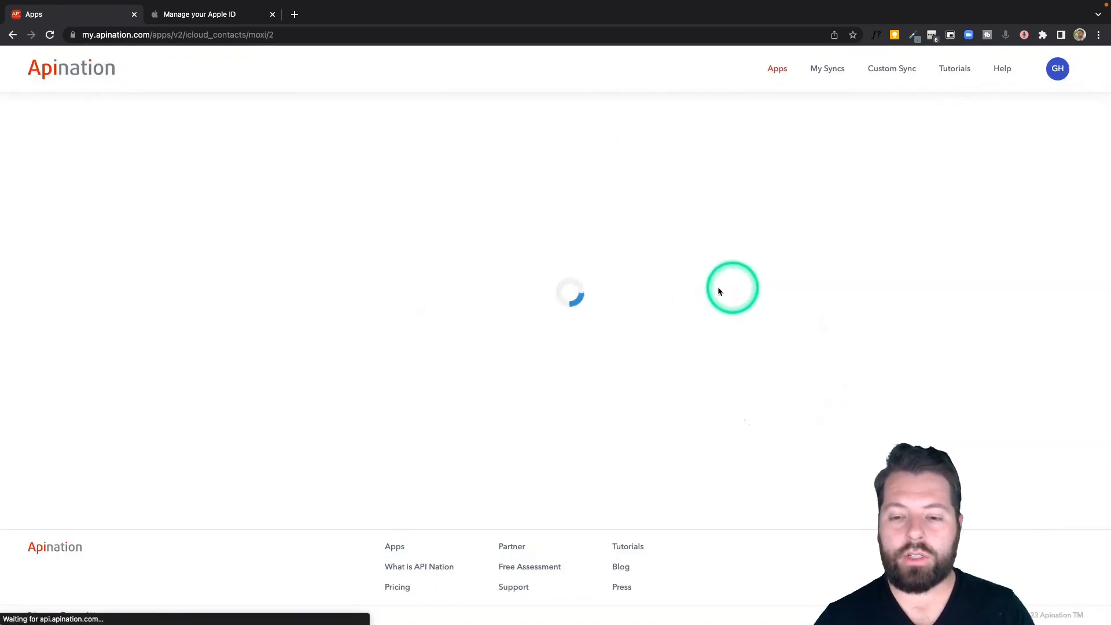
pyautogui.click(730, 326)
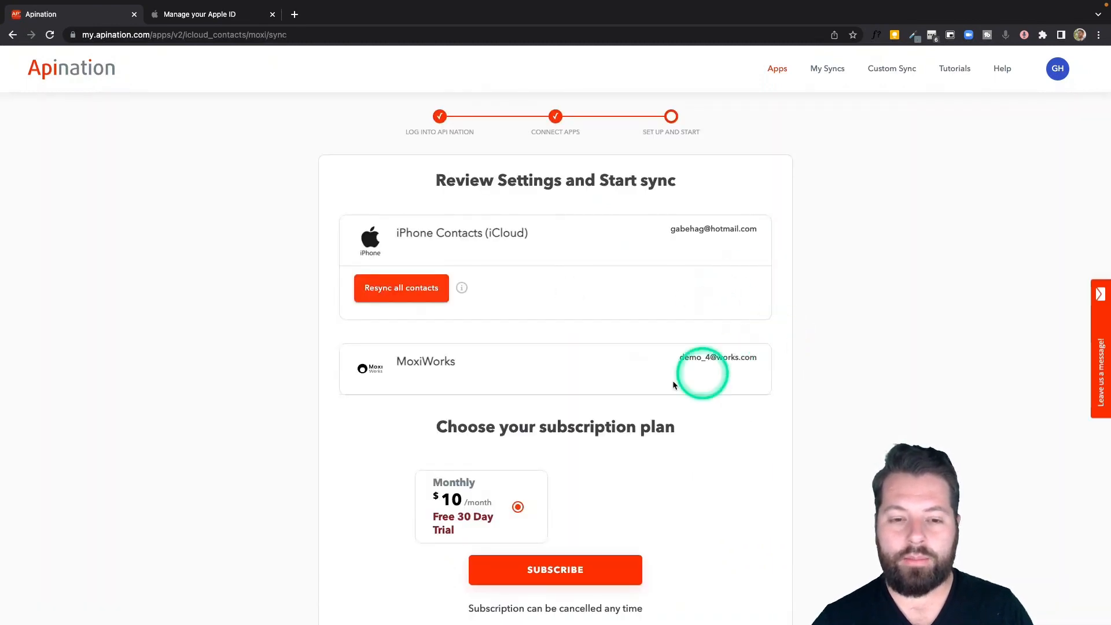
pyautogui.click(571, 565)
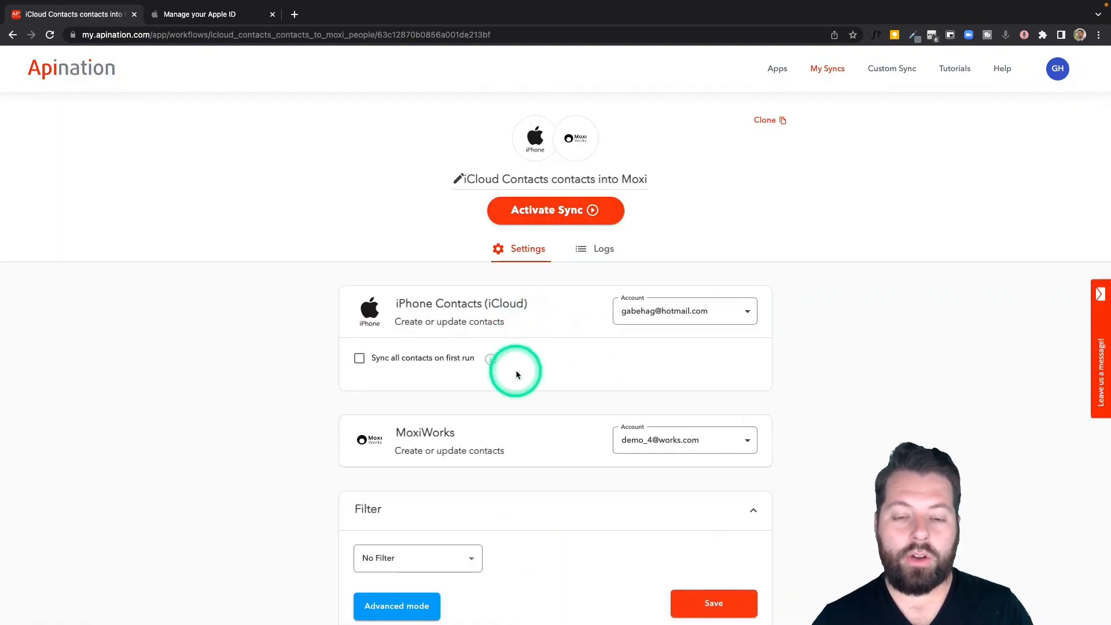
# Enable "Sync all contacts on first run" for iPhone Contacts and turn the option off again.
pyautogui.scroll(-2, 419, 372)
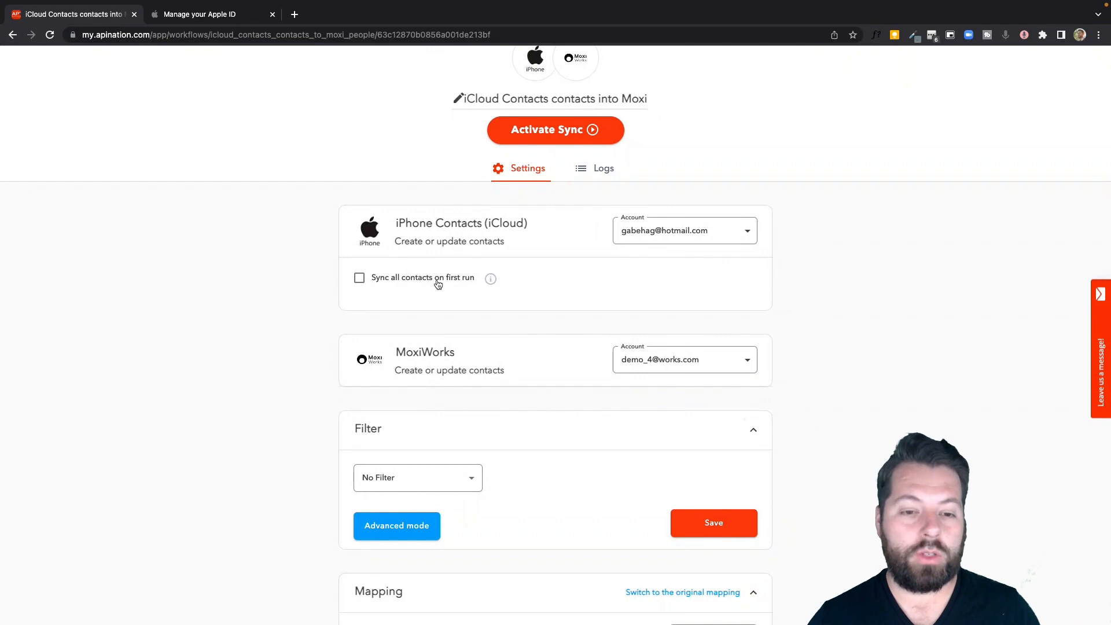
pyautogui.click(438, 284)
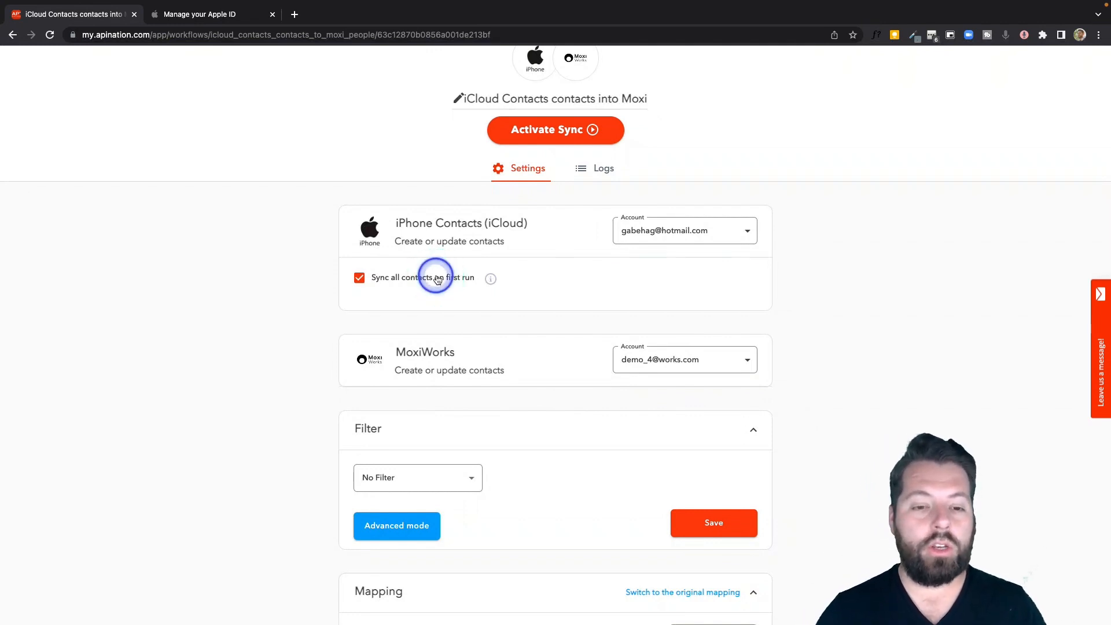
pyautogui.click(436, 279)
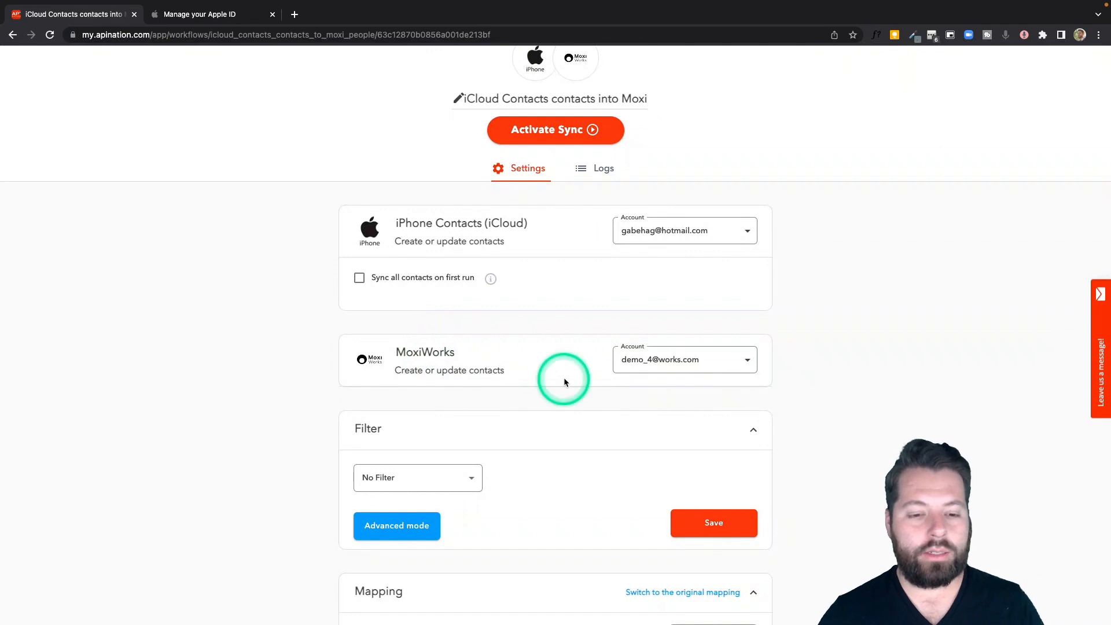
pyautogui.scroll(-2, 565, 377)
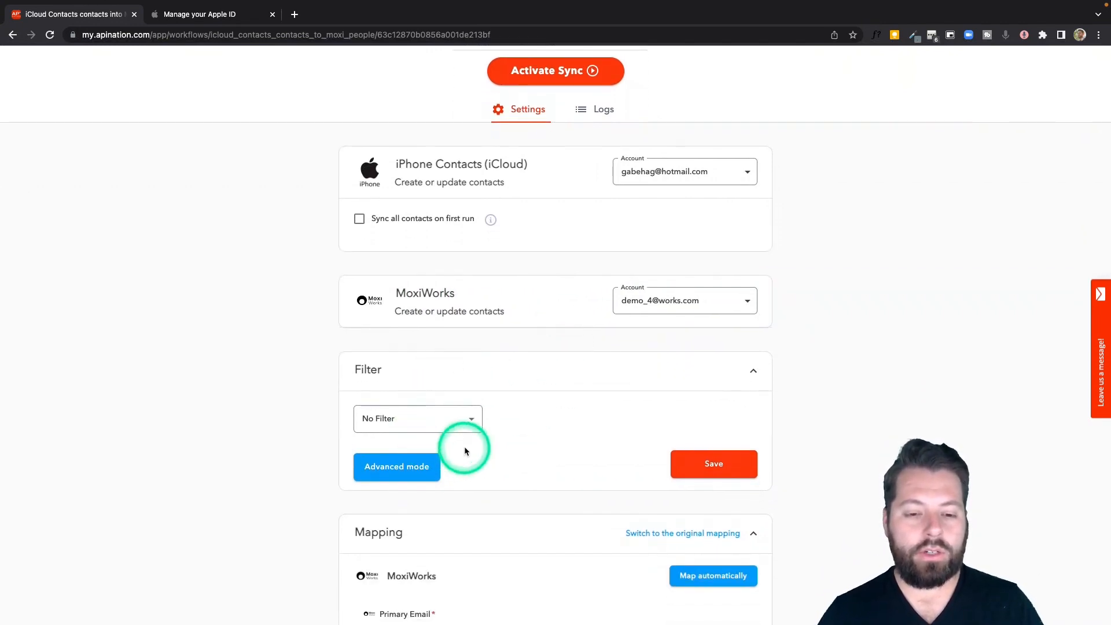
# Filter the iPhone contacts to those whose Notes field contains "moxi".
pyautogui.click(470, 421)
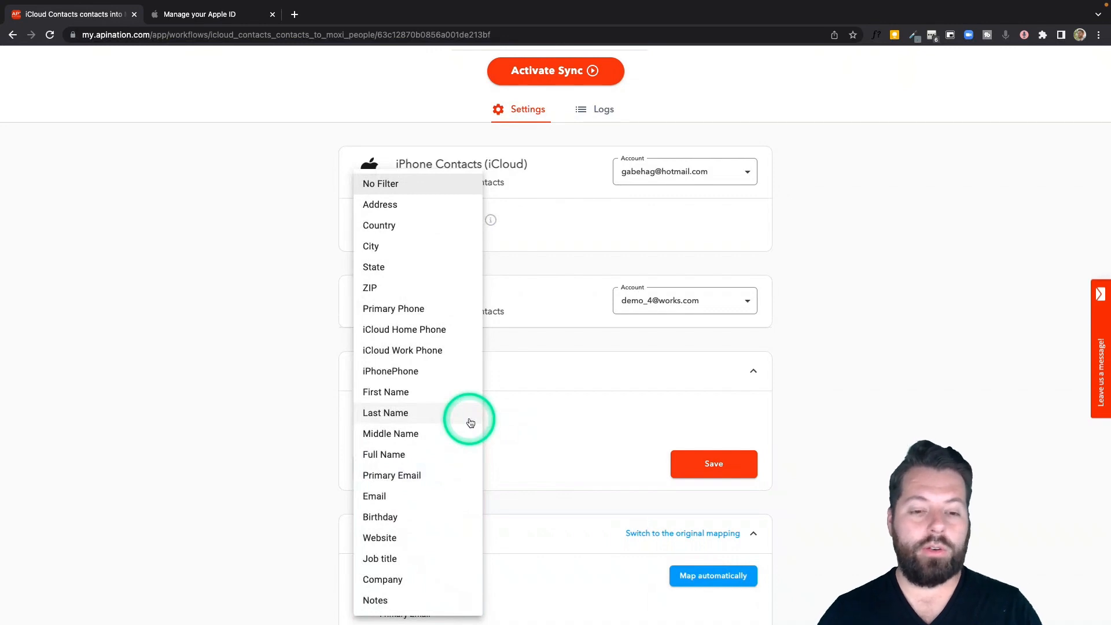
pyautogui.click(390, 601)
pyautogui.click(533, 408)
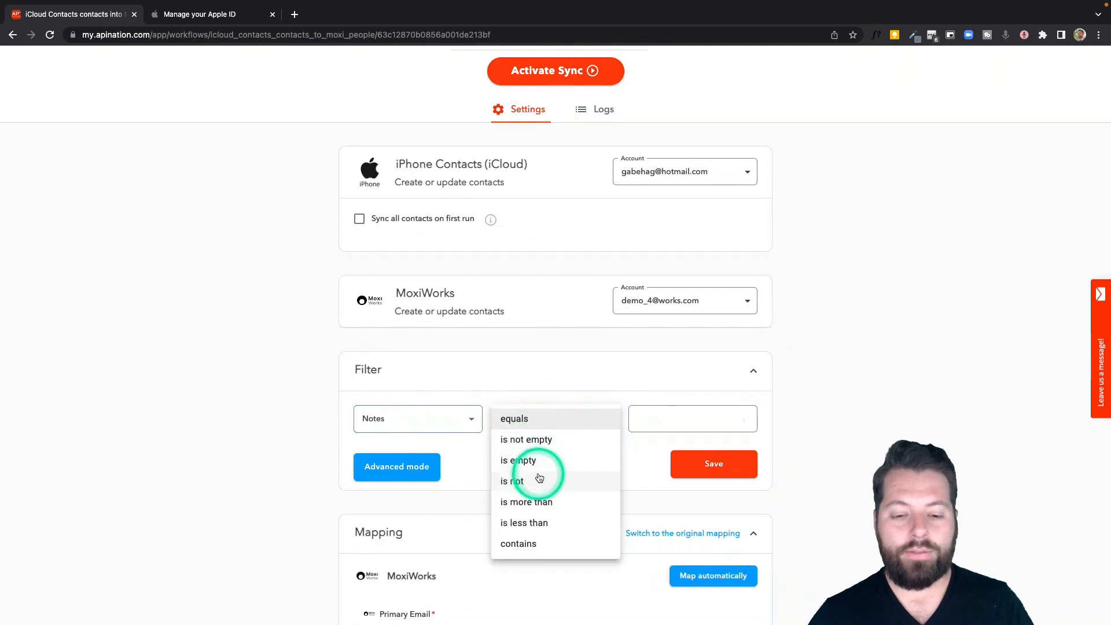
pyautogui.click(521, 543)
pyautogui.click(686, 407)
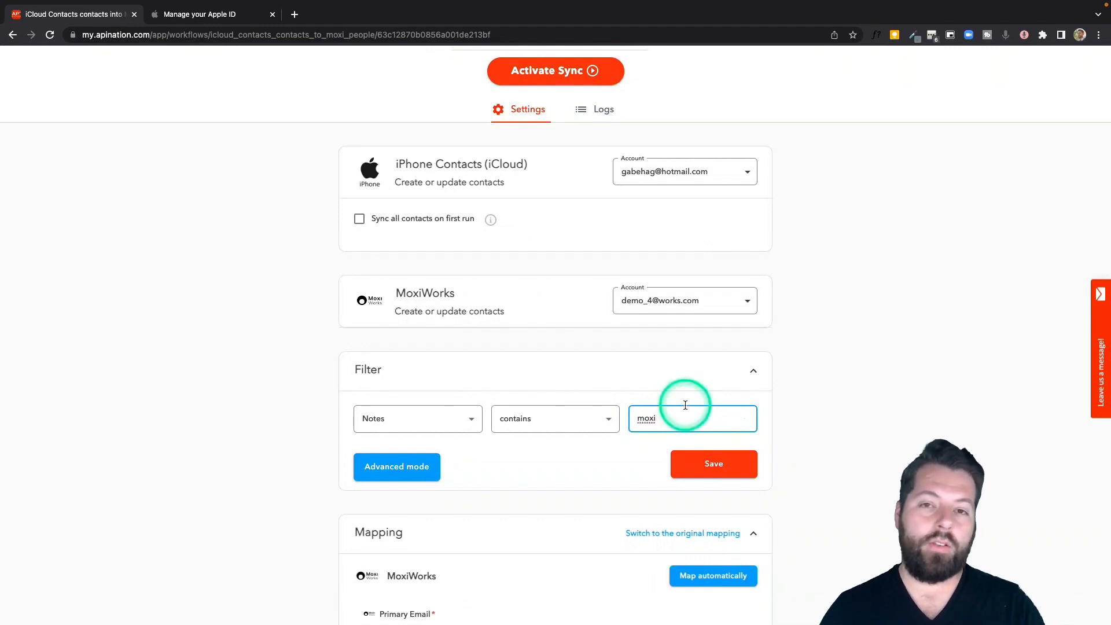
pyautogui.doubleClick(728, 415)
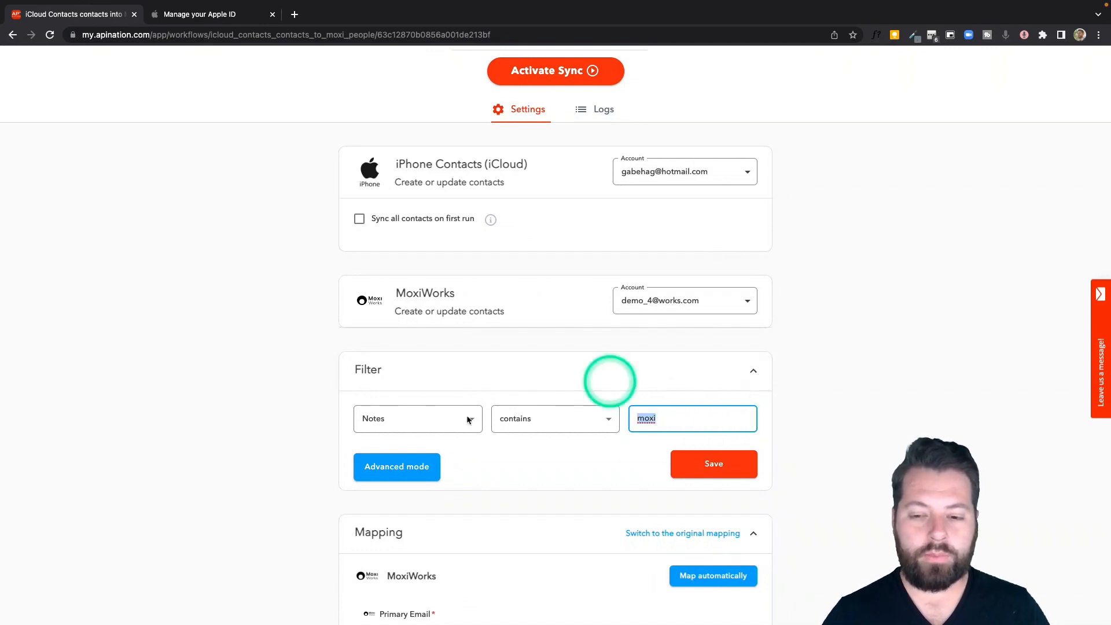
# Reset the sync's filter to No Filter and save the filter setting.
pyautogui.click(428, 421)
pyautogui.click(411, 68)
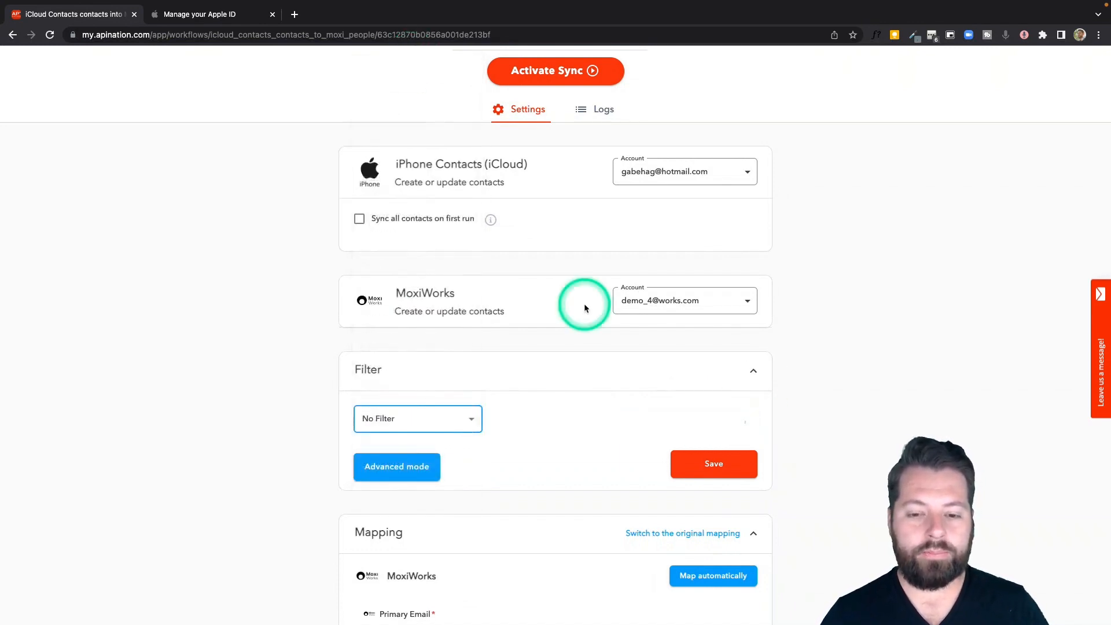
pyautogui.click(694, 464)
# Map the iPhone Contacts First Name field to MoxiWorks' empty Contact Name field.
pyautogui.scroll(-1, 608, 453)
pyautogui.scroll(-5, 607, 449)
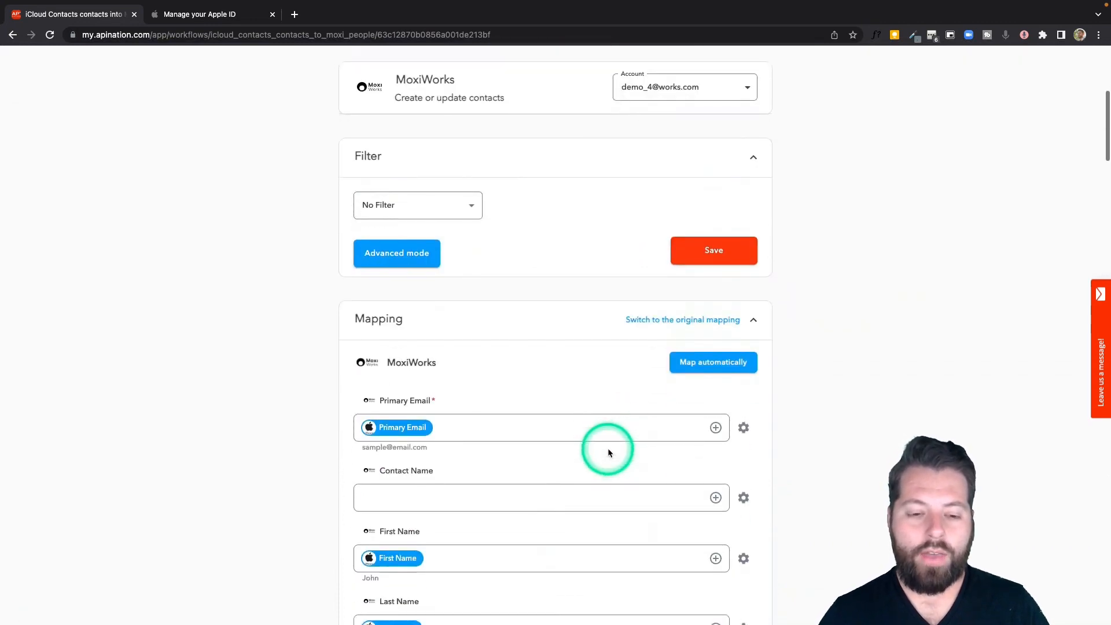
pyautogui.scroll(-2, 496, 393)
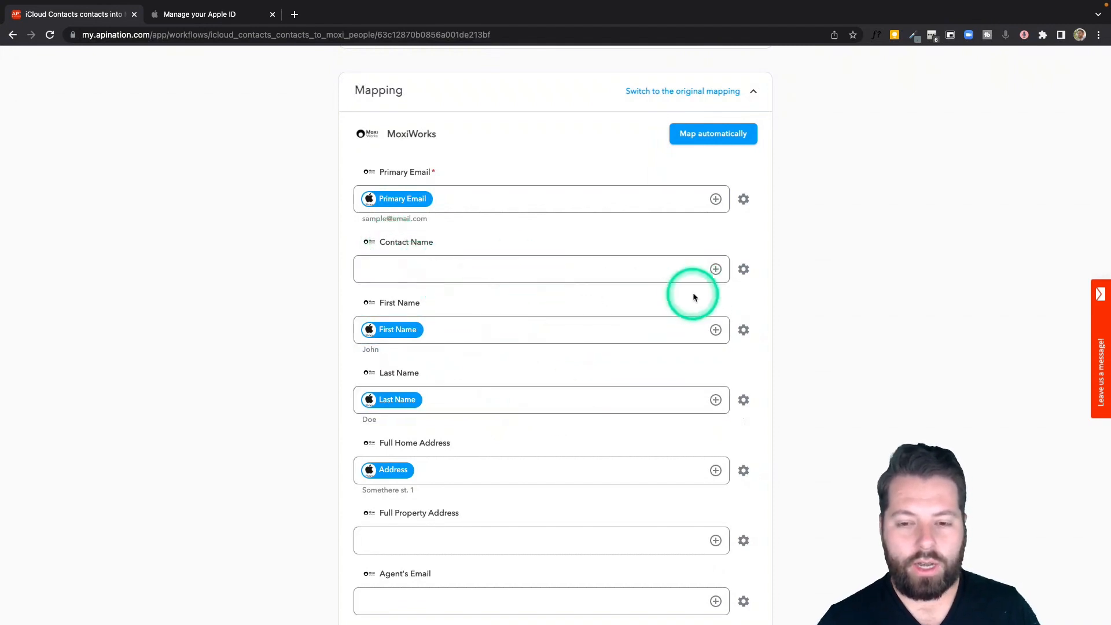
pyautogui.click(716, 269)
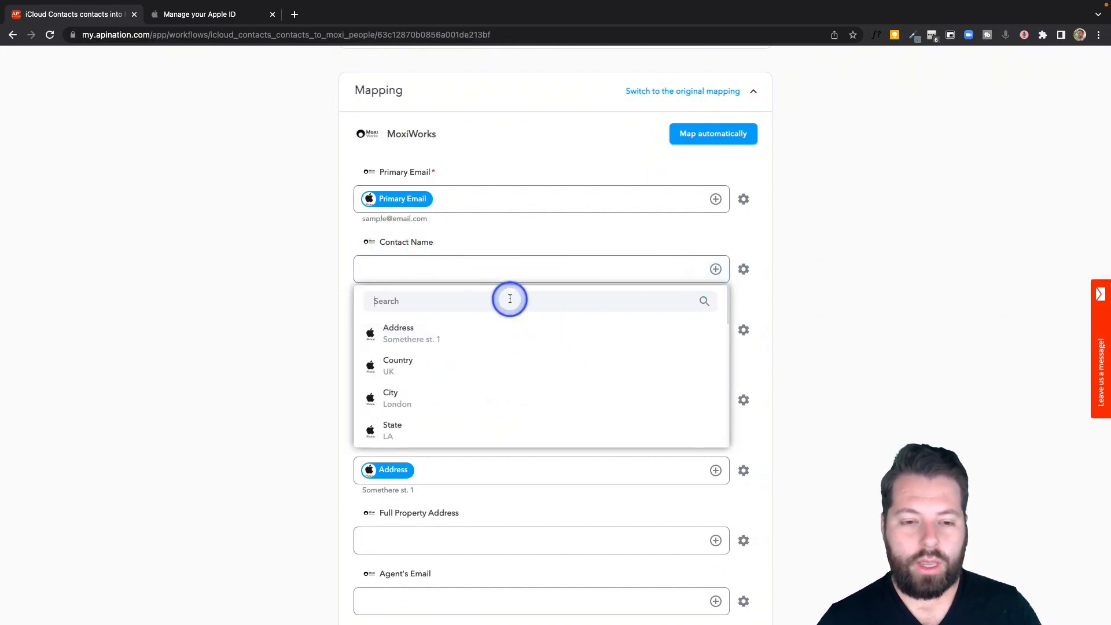
pyautogui.write('fi')
pyautogui.click(481, 327)
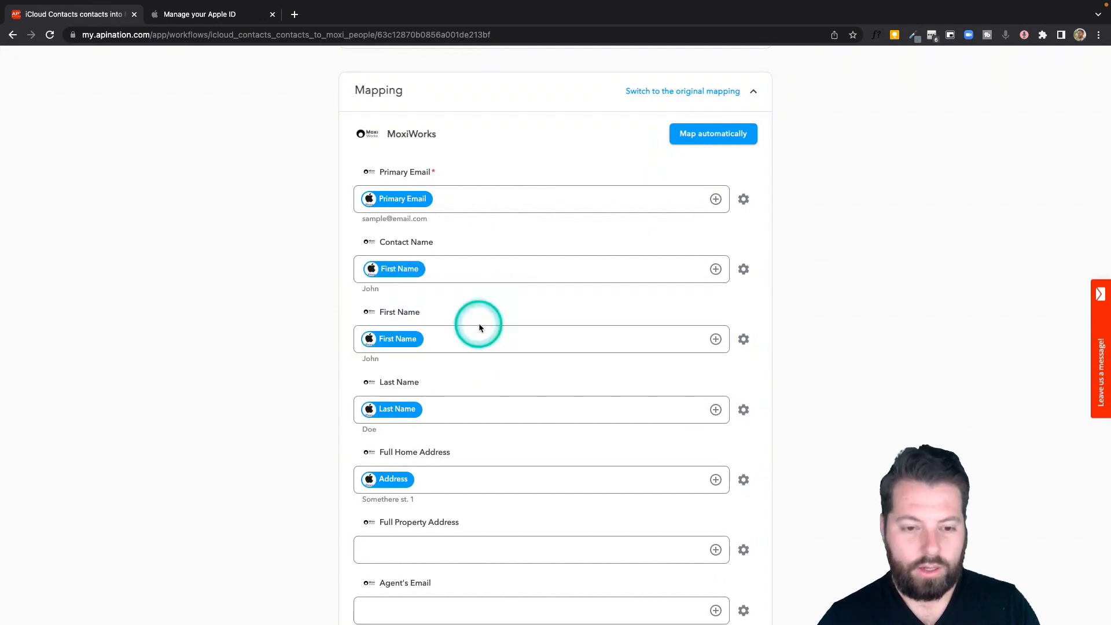
# Add the iPhone Contacts Last Name field after First Name in MoxiWorks' Contact Name mapping.
pyautogui.scroll(1, 702, 293)
pyautogui.click(715, 335)
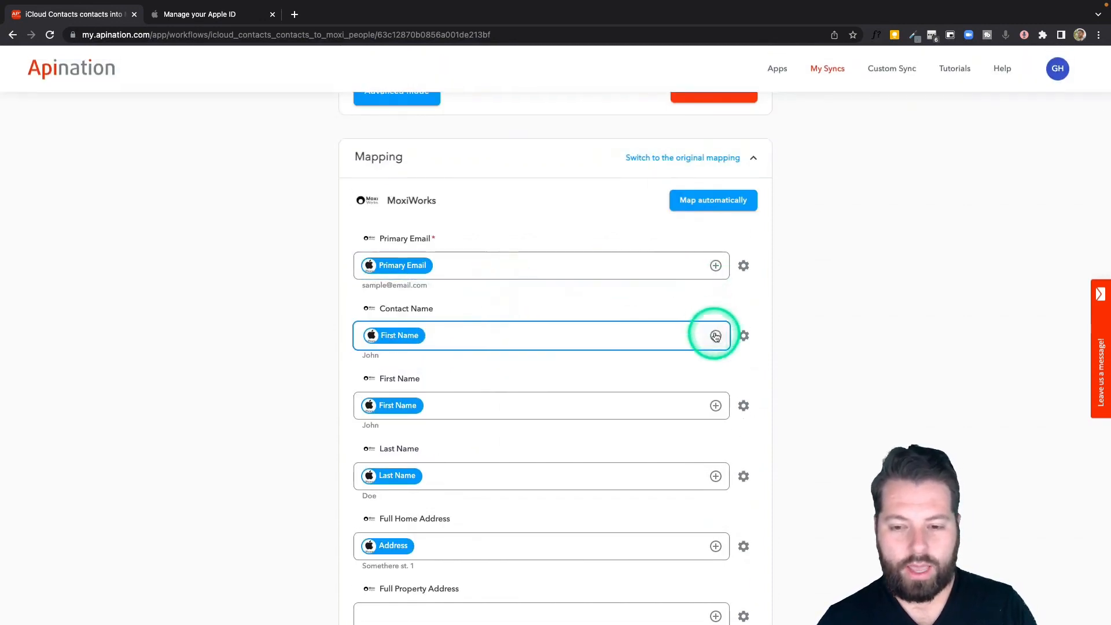
pyautogui.click(652, 364)
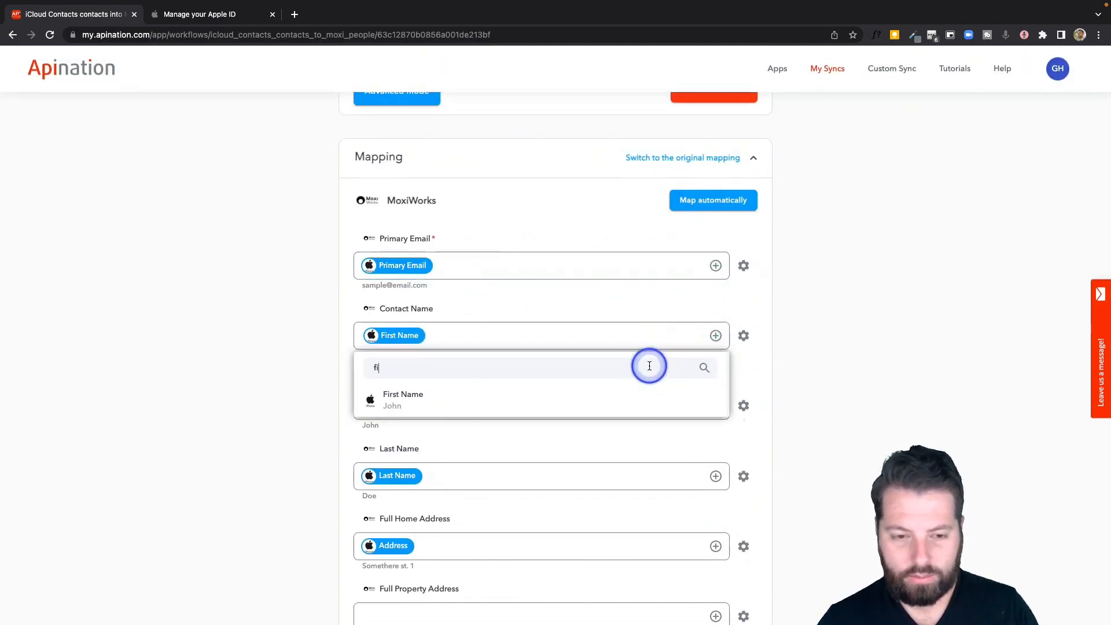
pyautogui.press('BackSpace')
pyautogui.press('BackSpace')
pyautogui.write('las')
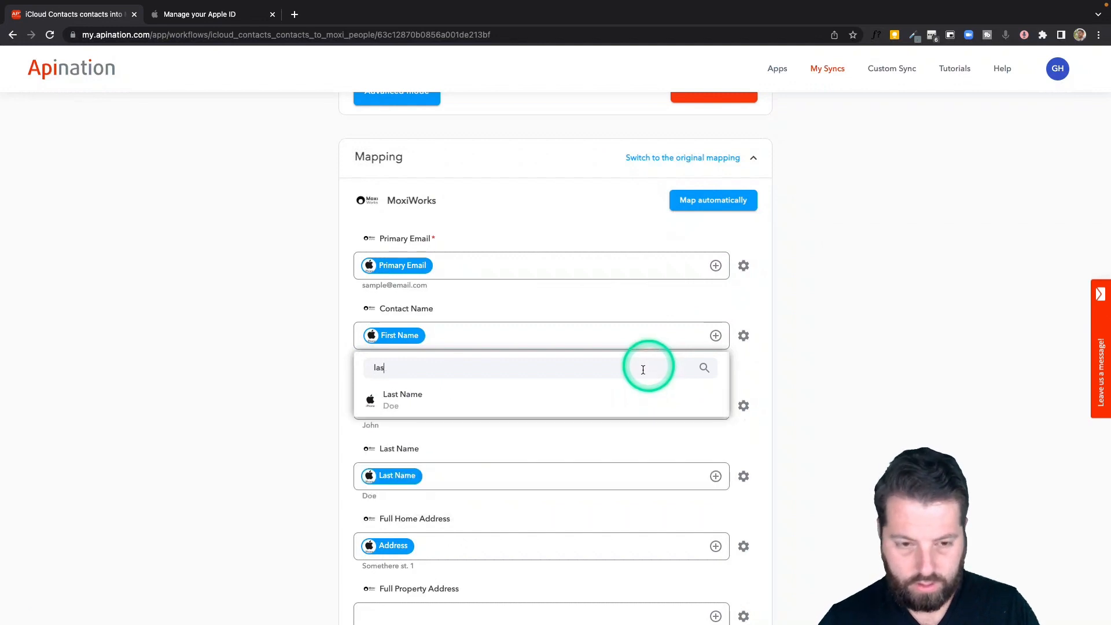
pyautogui.click(566, 397)
# Review the remaining field mappings, activate the "iCloud Contacts contacts into Moxi" sync and show the overview of all syncs.
pyautogui.scroll(-1, 339, 464)
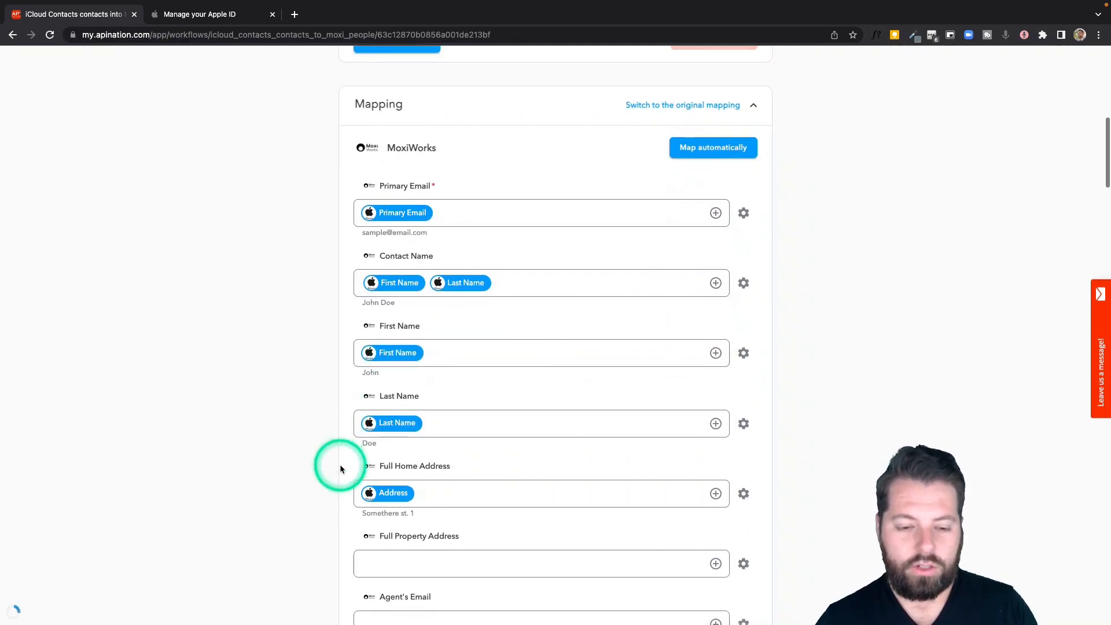
pyautogui.scroll(-7, 340, 469)
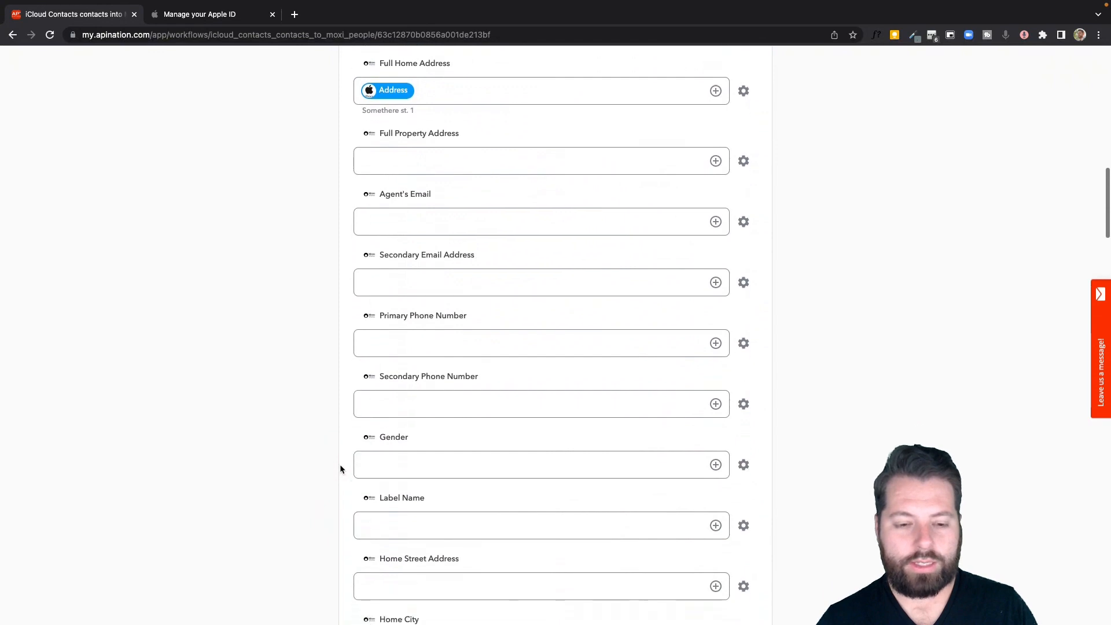
pyautogui.scroll(-7, 340, 468)
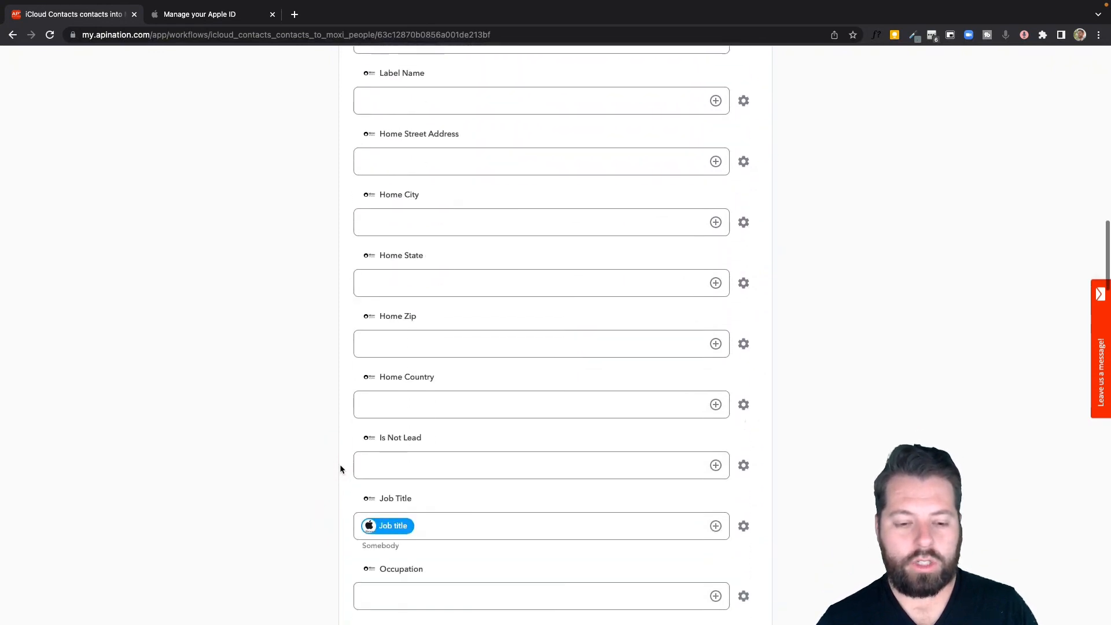
pyautogui.scroll(20, 340, 469)
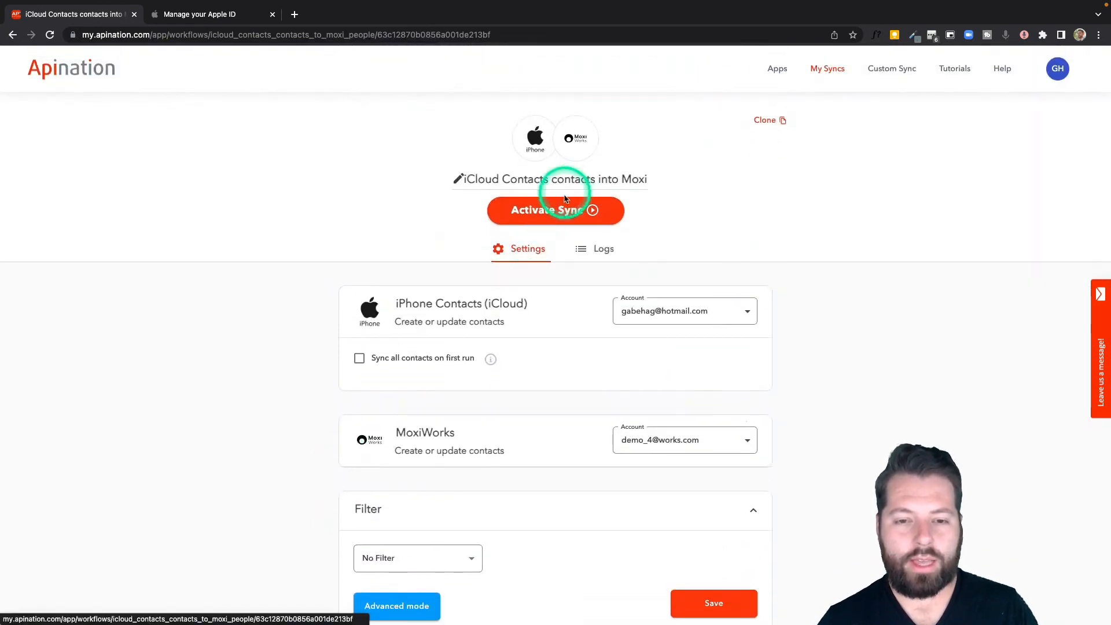
pyautogui.click(565, 199)
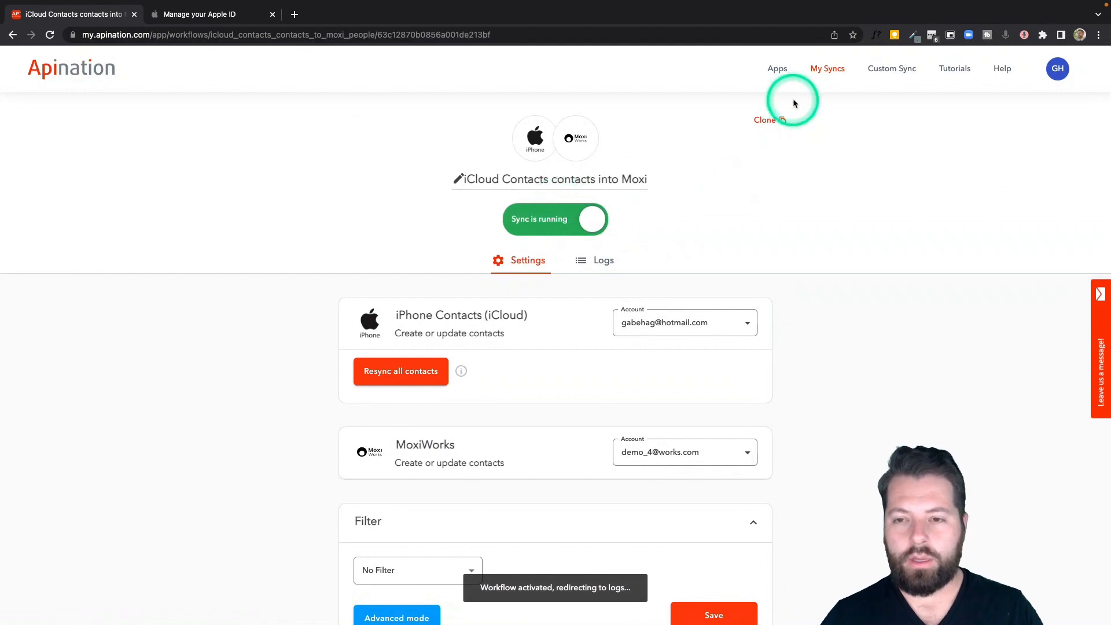
pyautogui.click(826, 70)
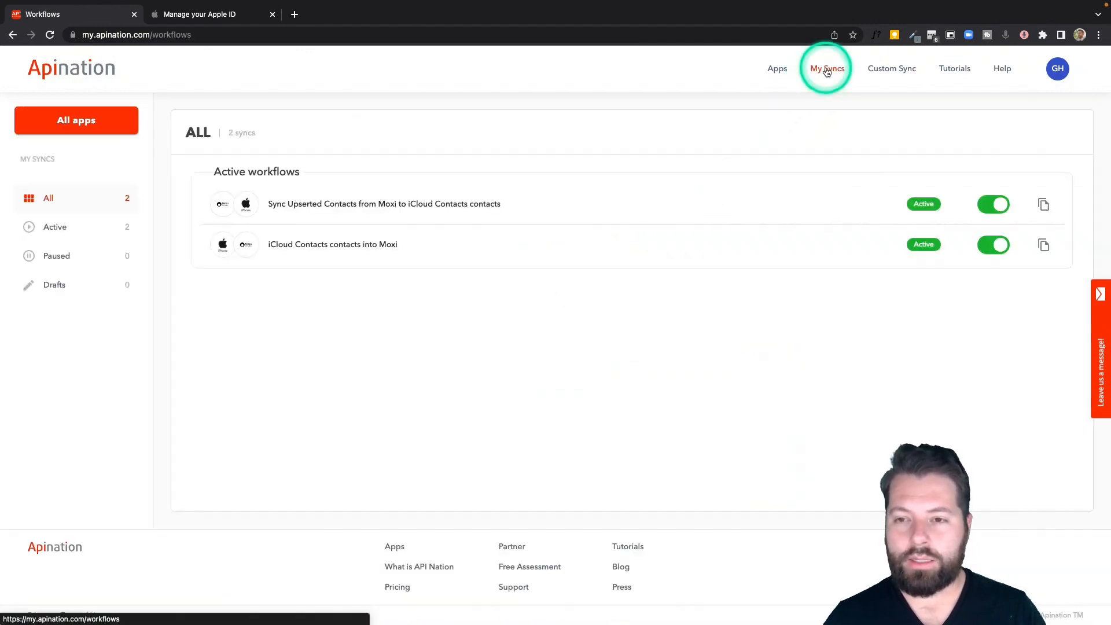